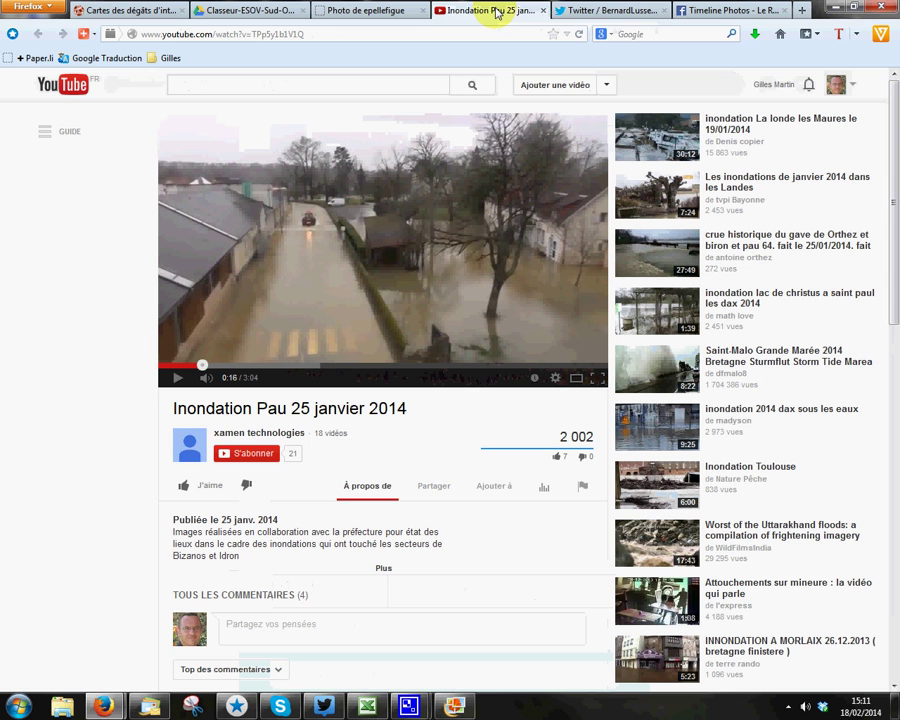
Step: Review the Instagram flood photo, the "Inondation Pau 25 janvier 2014" video, the Sud-Ouest damage map and the tweet about Agen
click(376, 12)
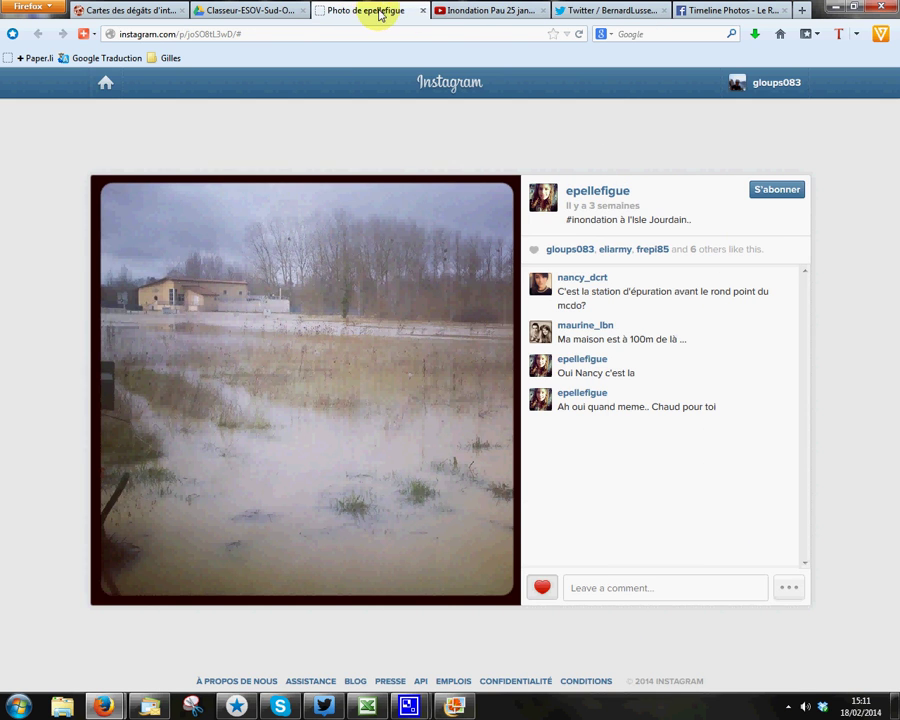
click(498, 14)
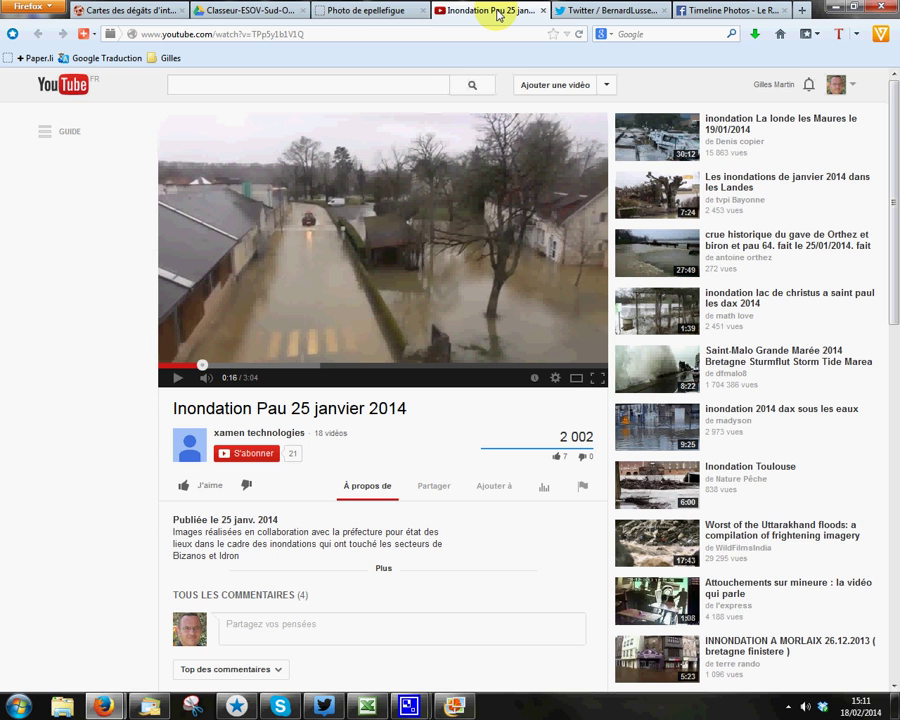
click(146, 12)
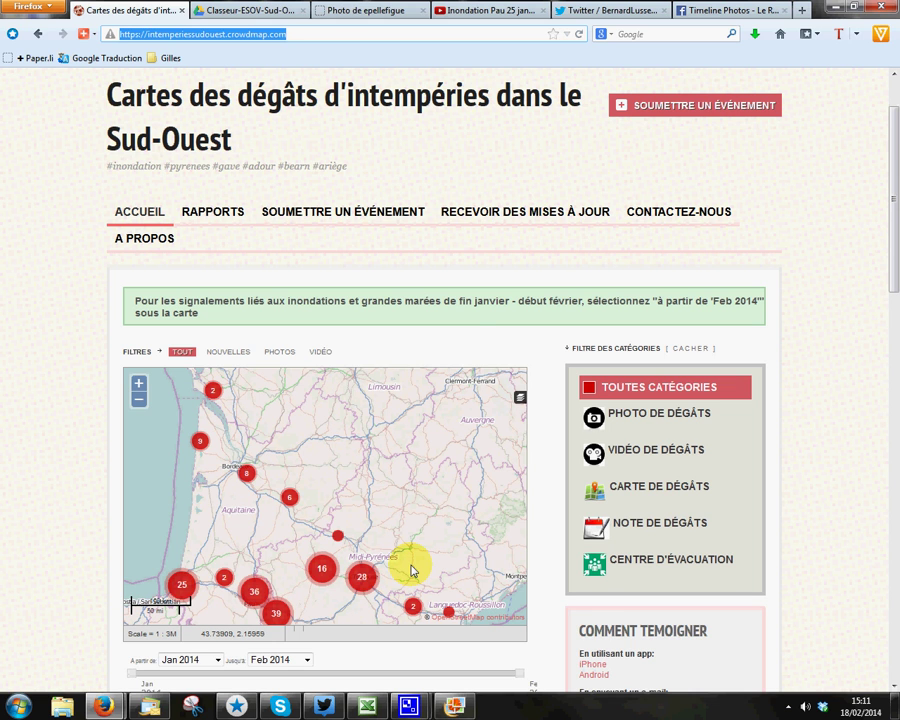
click(603, 12)
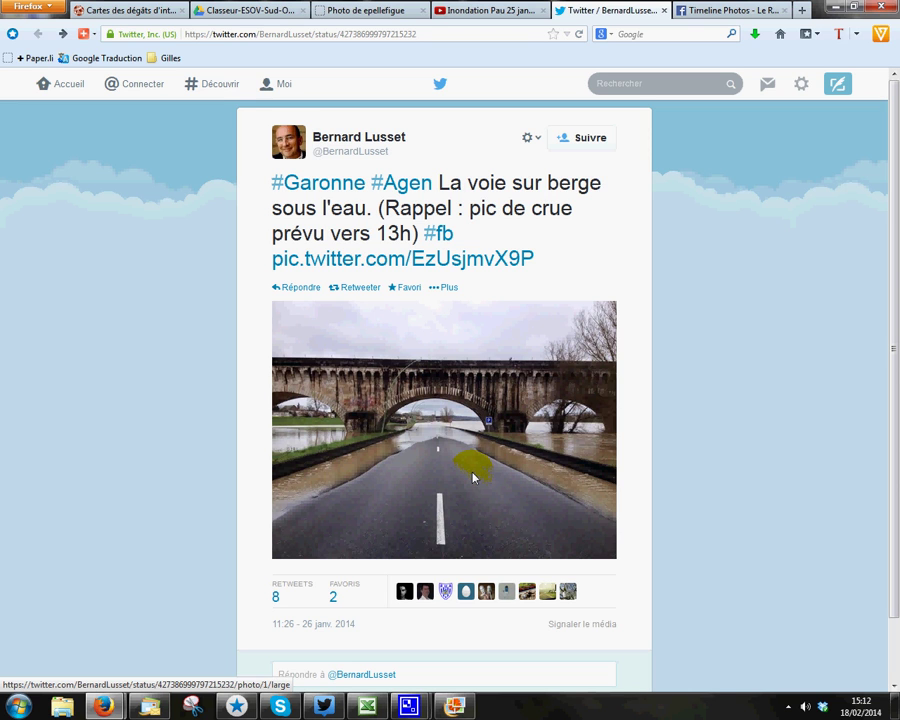
click(126, 11)
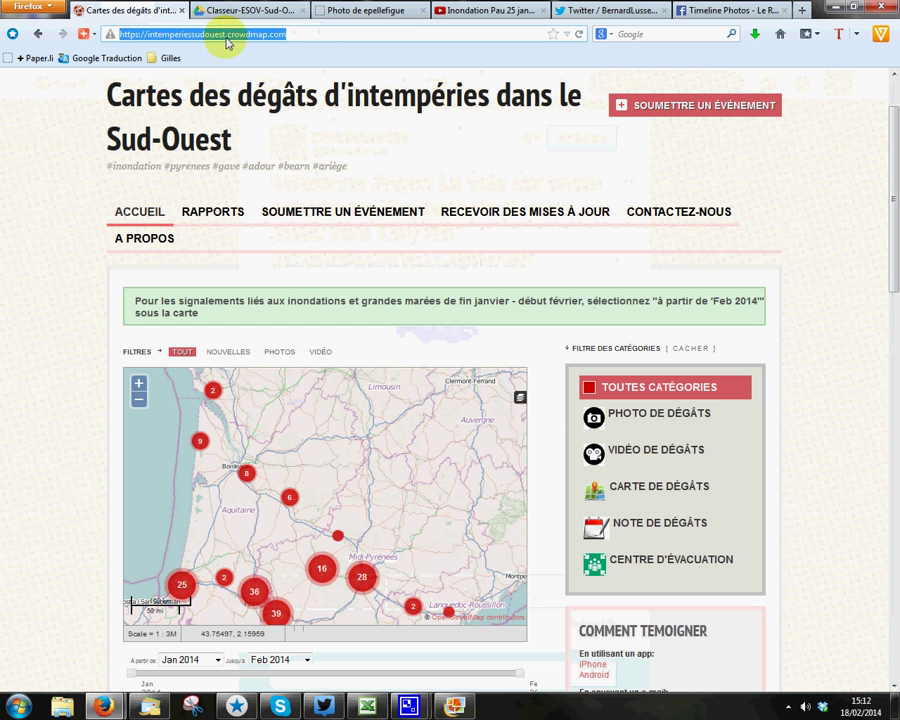
Step: Start a new event report on the Sud-Ouest damage map and title it "1 photo - submersion de chaussée à Agen"
click(670, 112)
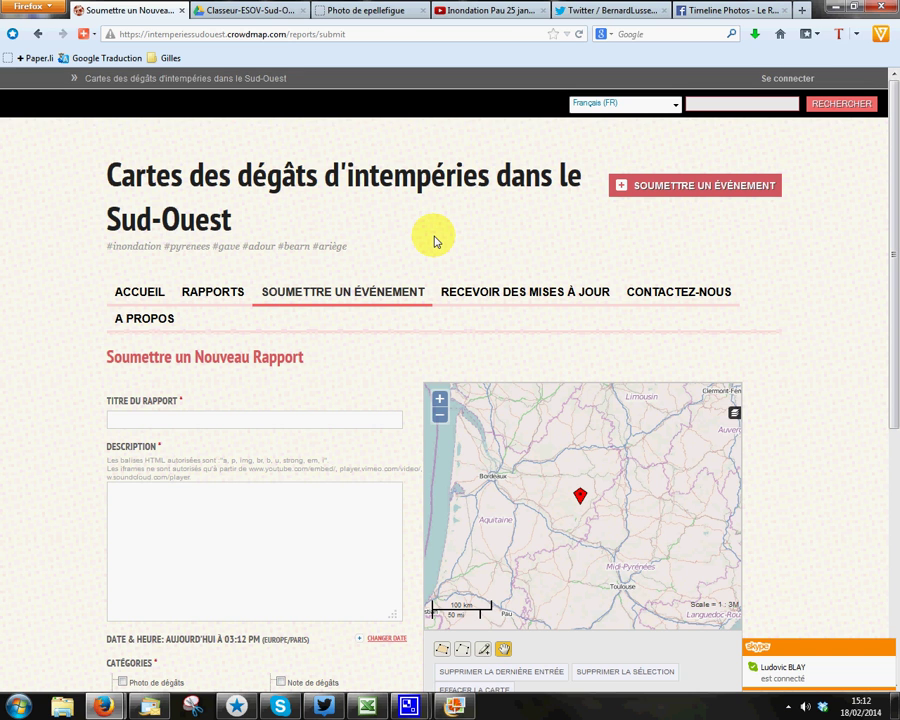
click(142, 422)
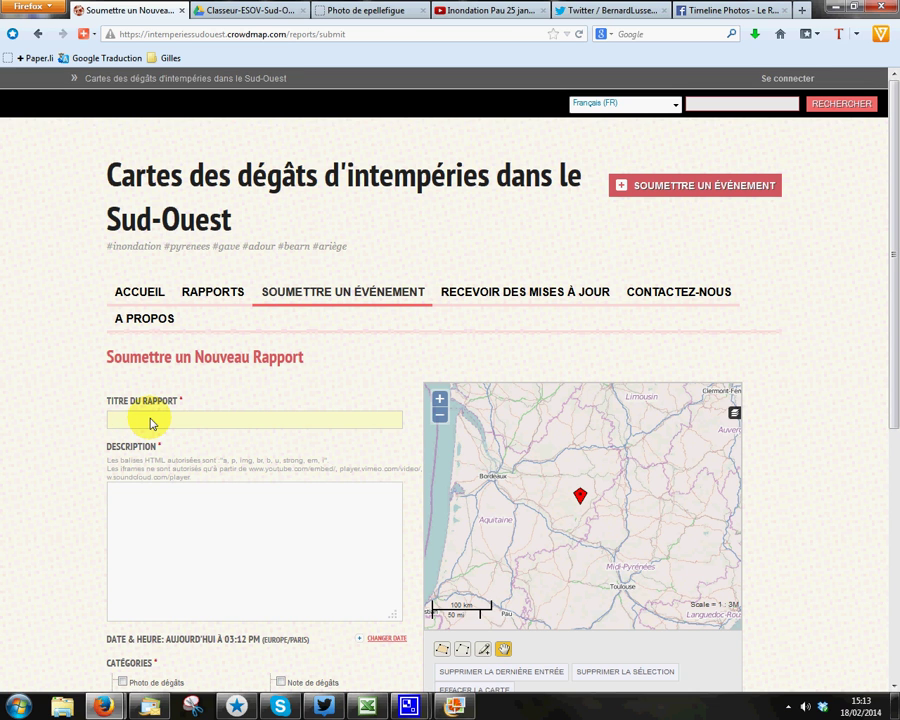
text(1)
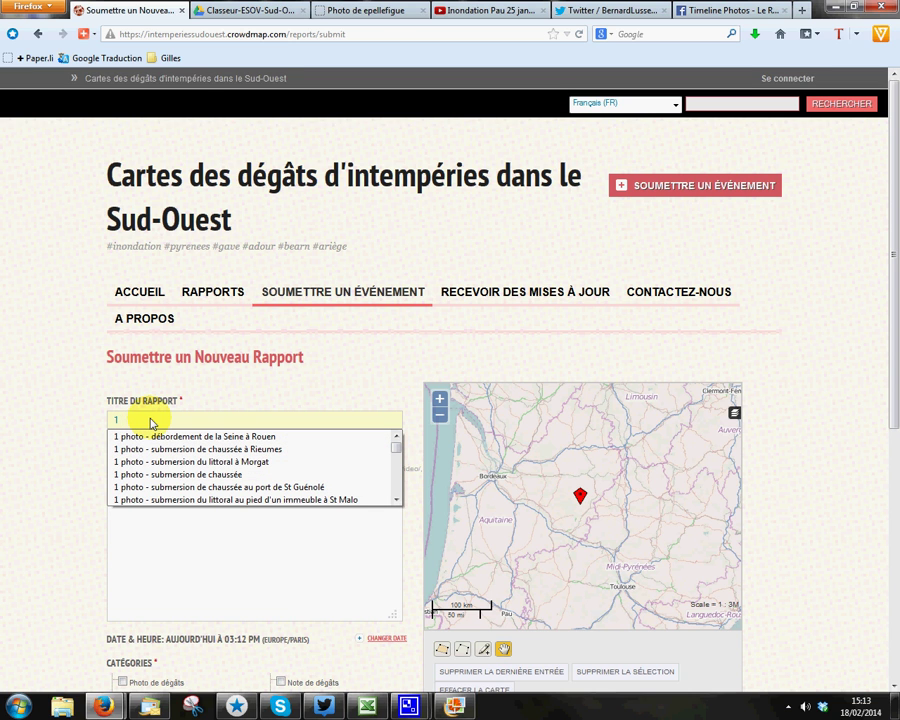
text( photo -)
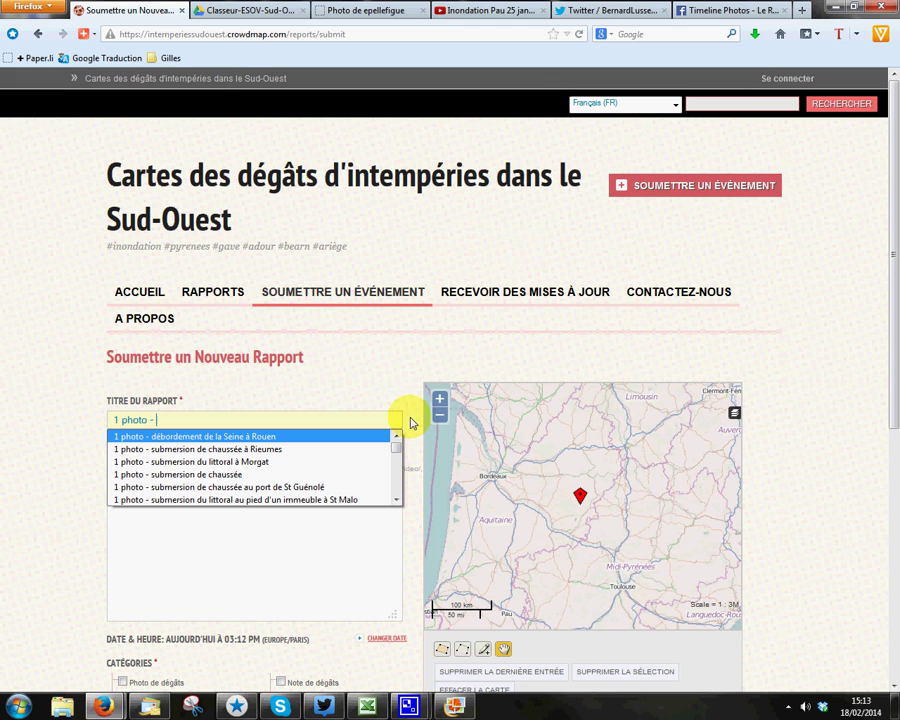
click(608, 12)
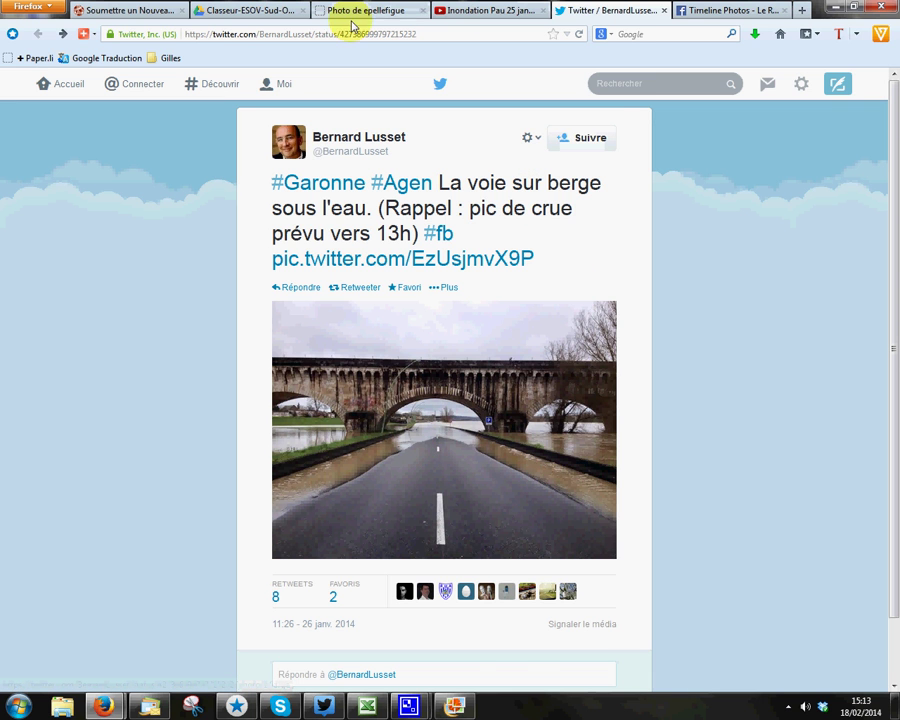
click(147, 10)
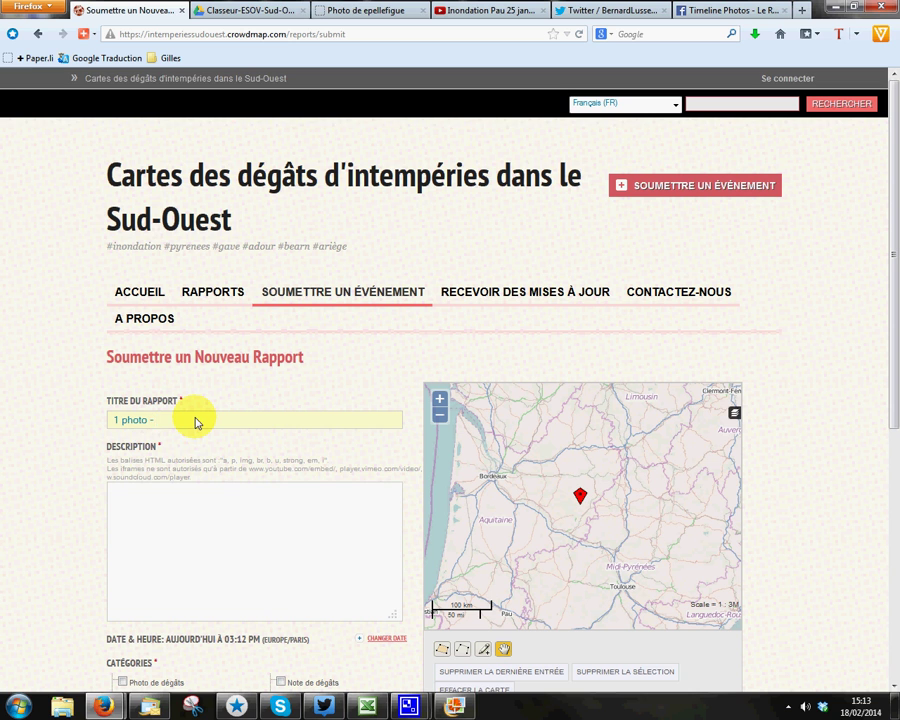
text(subm)
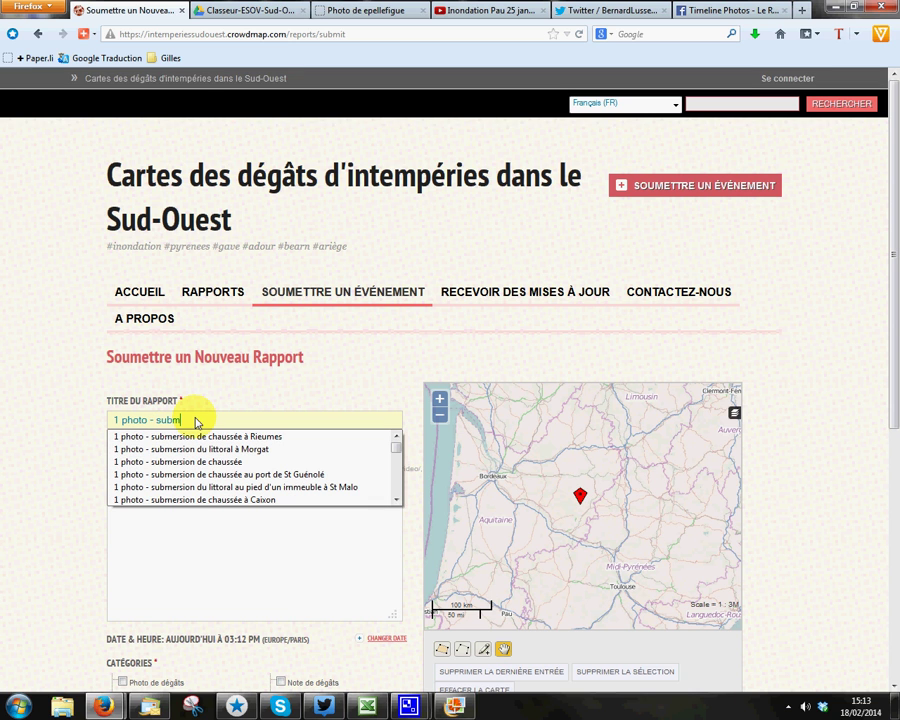
text(ersion de c)
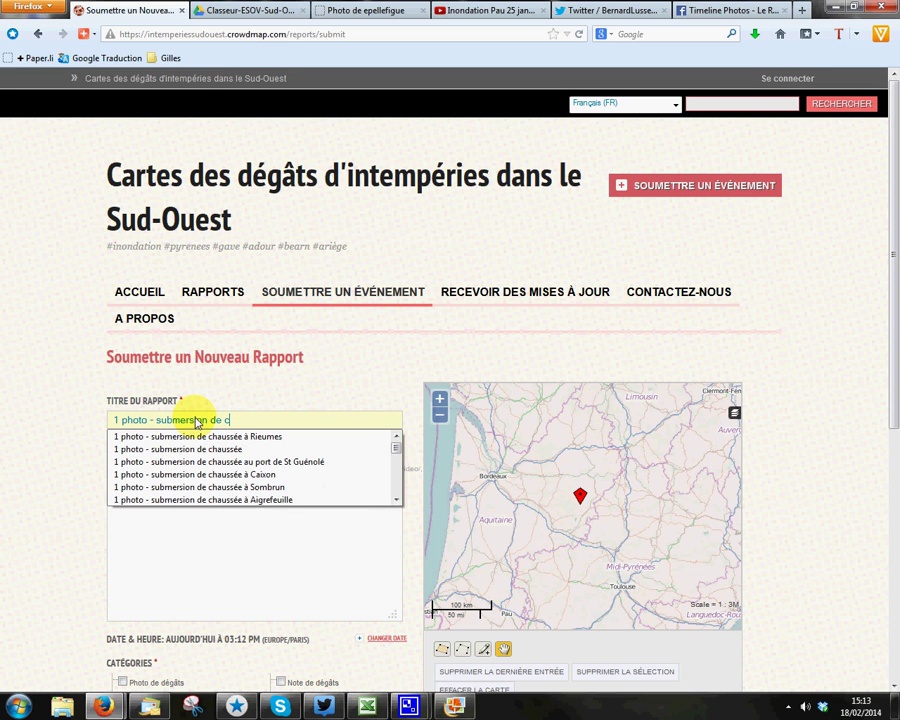
text(haussée à)
click(624, 10)
click(120, 10)
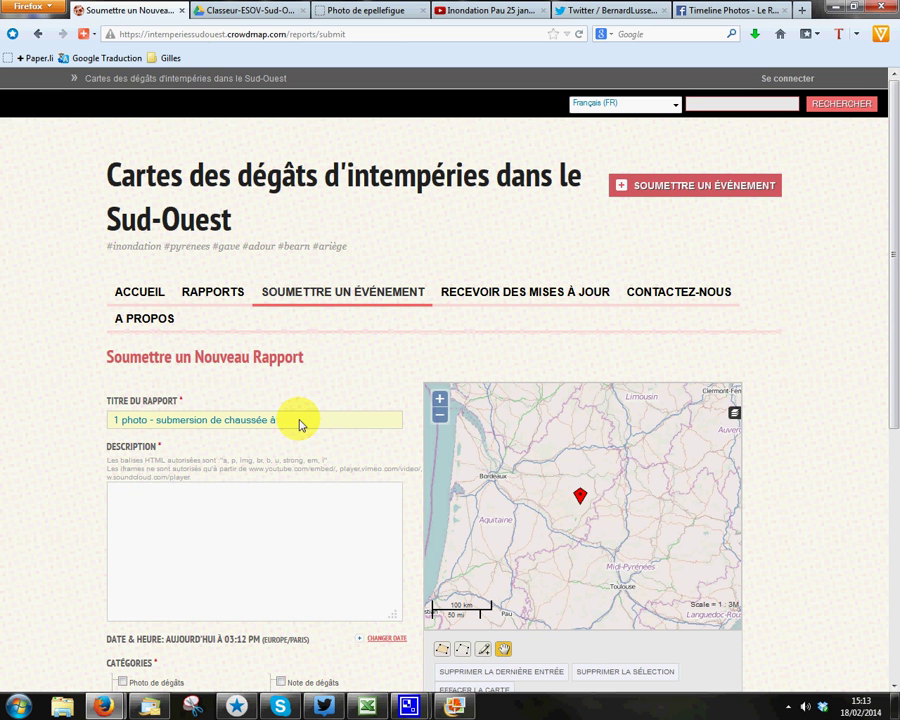
text(Agen)
Step: Enter "submersion de chaussée à Agen" as the first line of the report's description
click(259, 539)
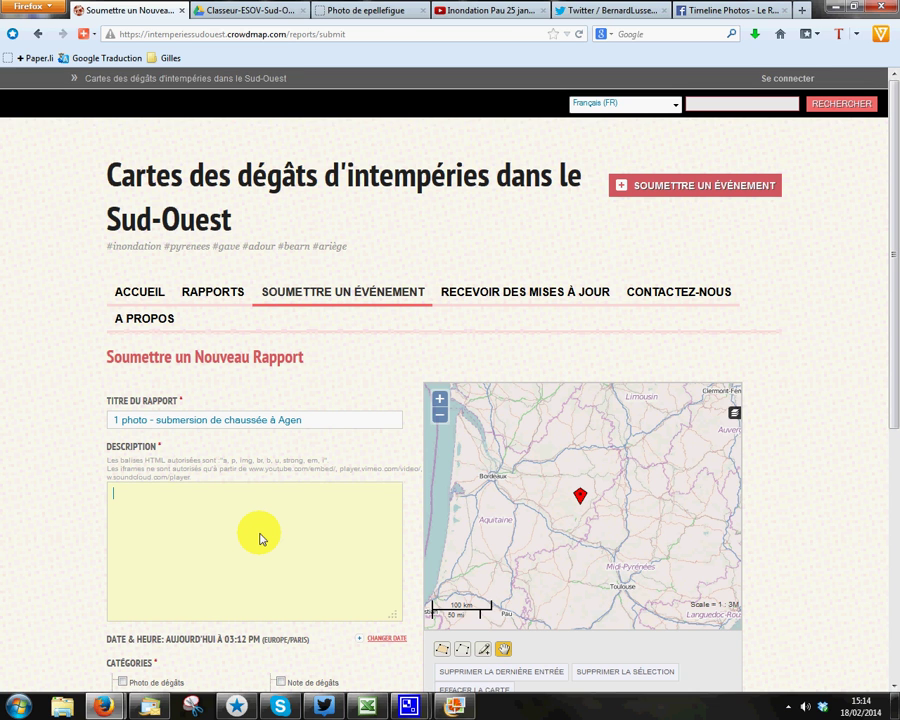
text(submersion de chaussée )
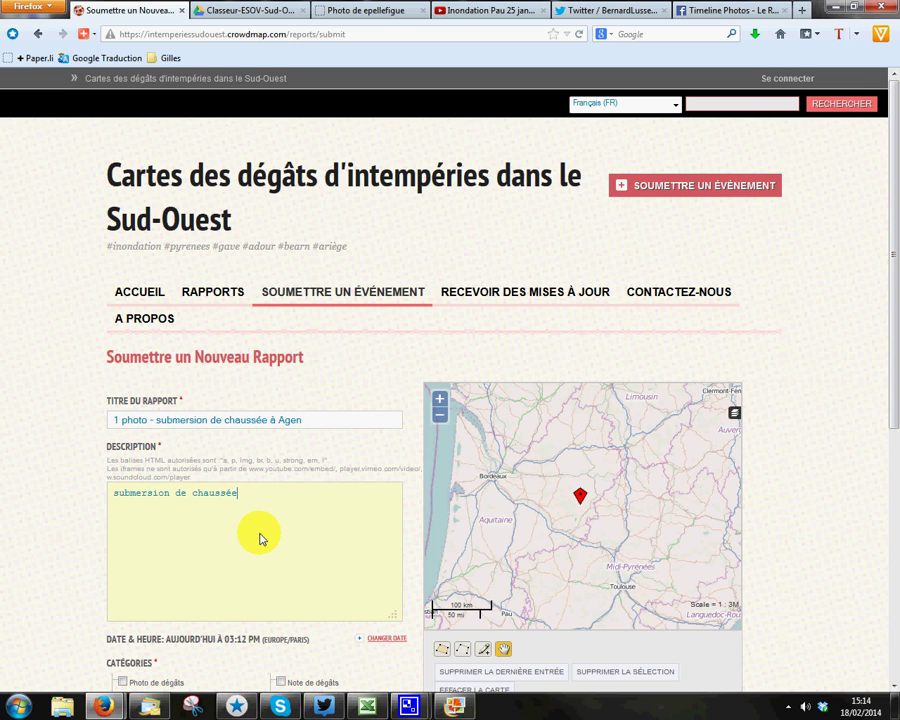
text(à Agen)
Step: Copy the tweet's text from "La voie sur berge" to "13h)" into the description and add a "Merci à" line with the author's handle
click(598, 10)
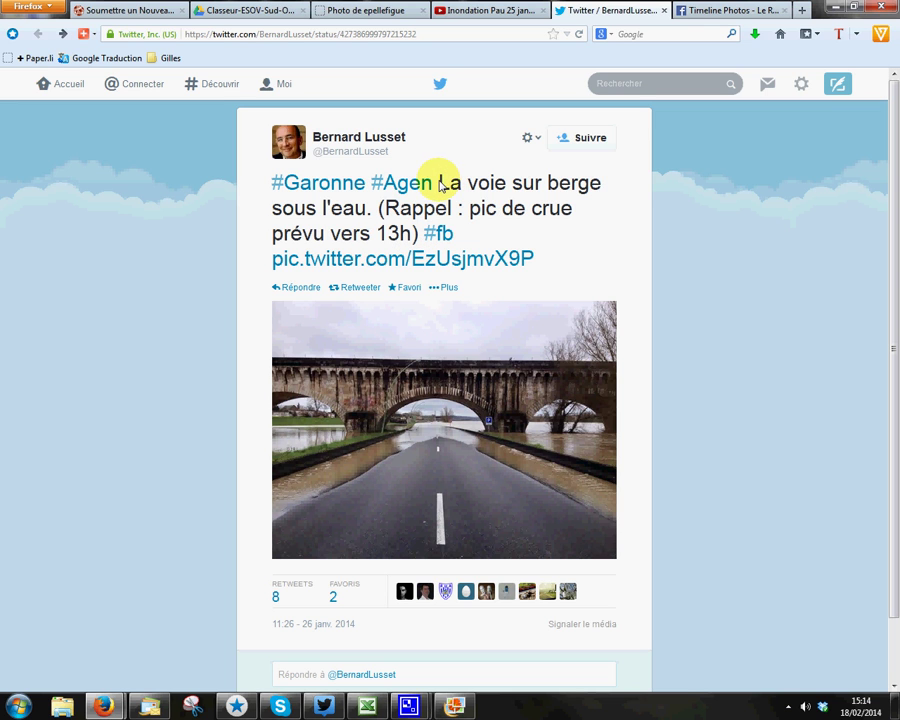
drag(439, 185, 408, 236)
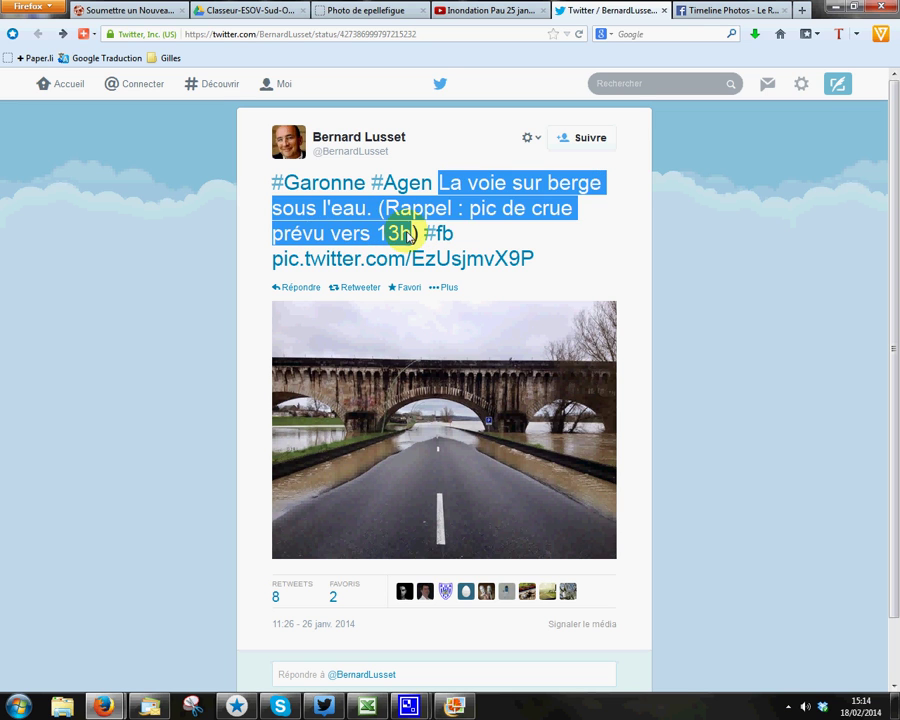
right_click(395, 240)
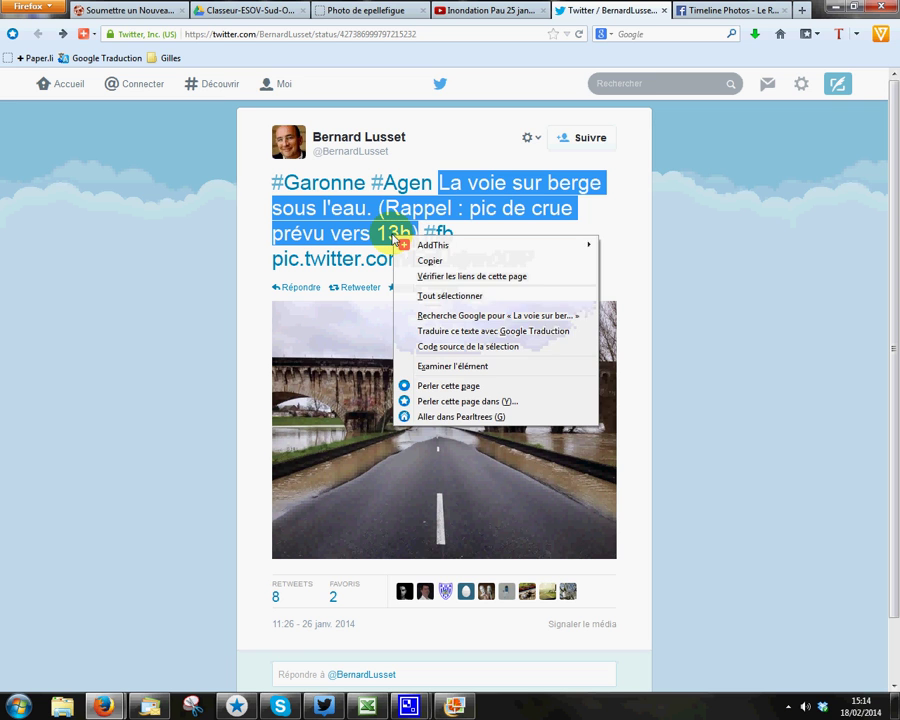
click(428, 260)
click(125, 11)
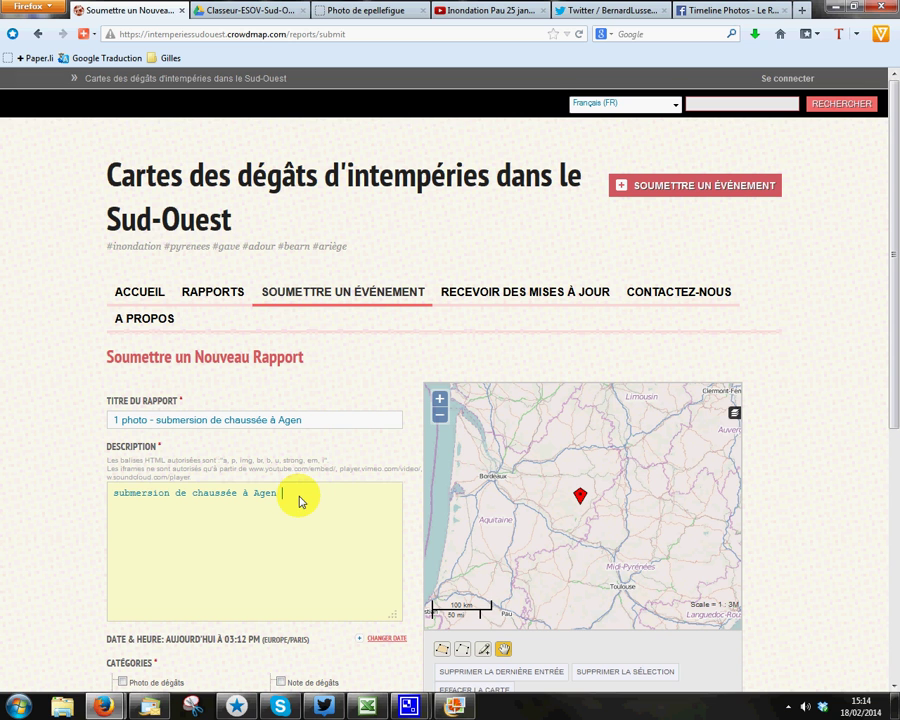
key(Return)
right_click(139, 510)
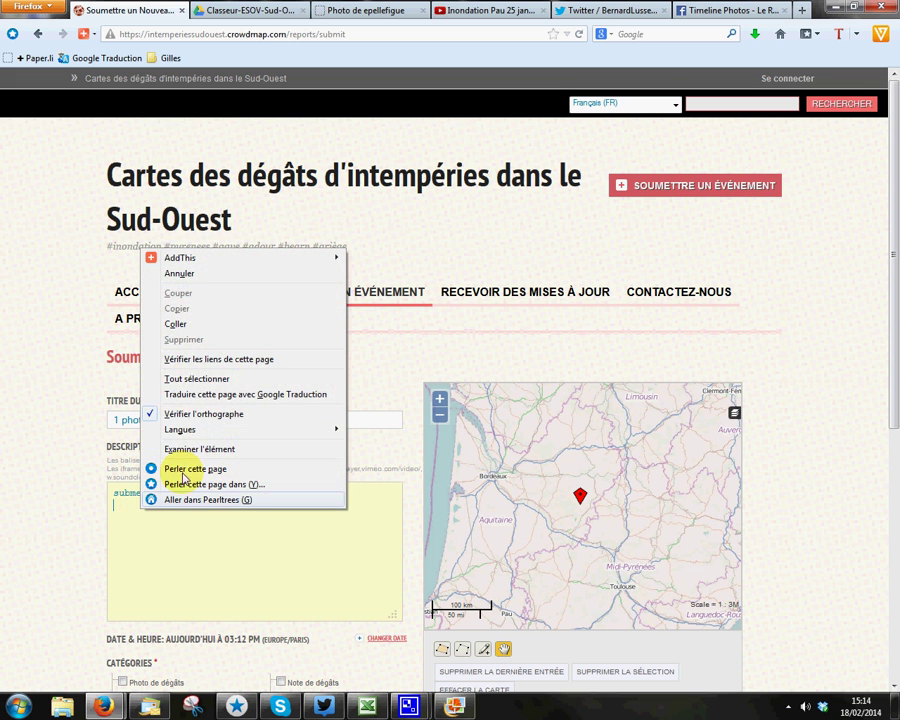
click(186, 325)
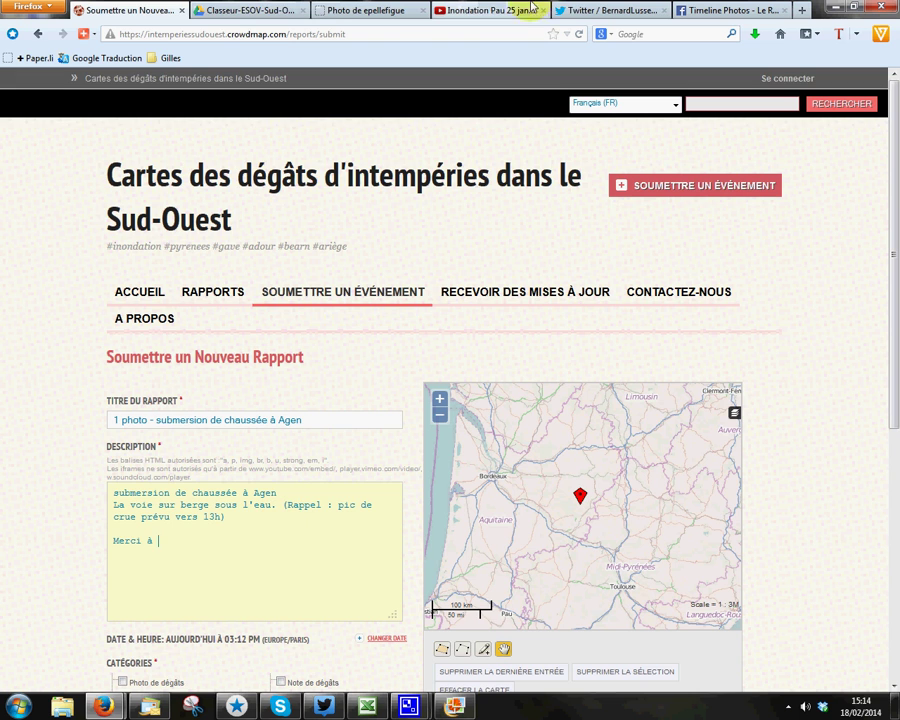
click(603, 12)
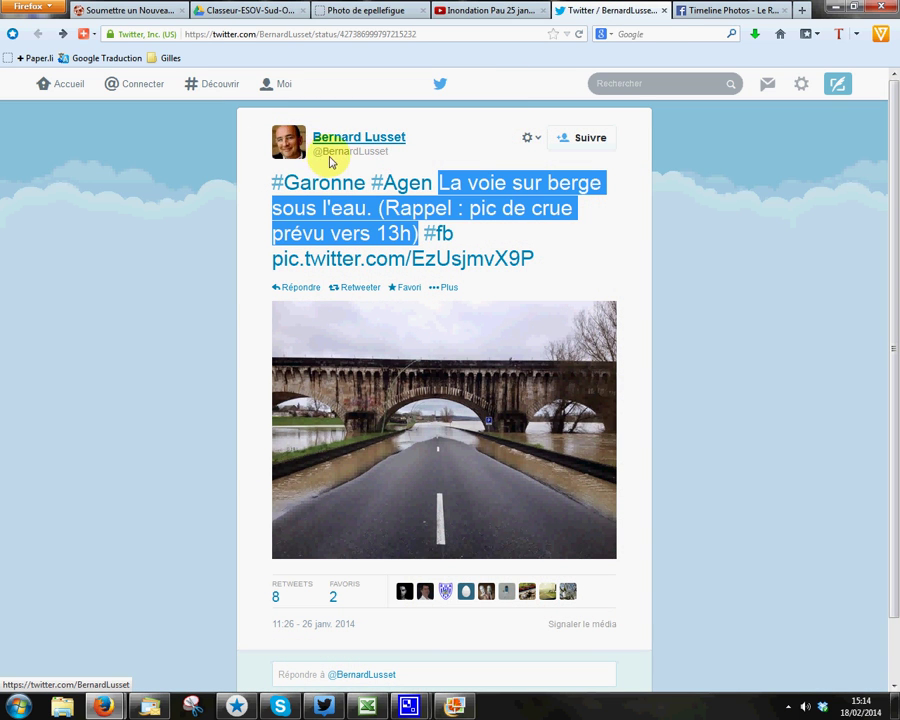
click(118, 12)
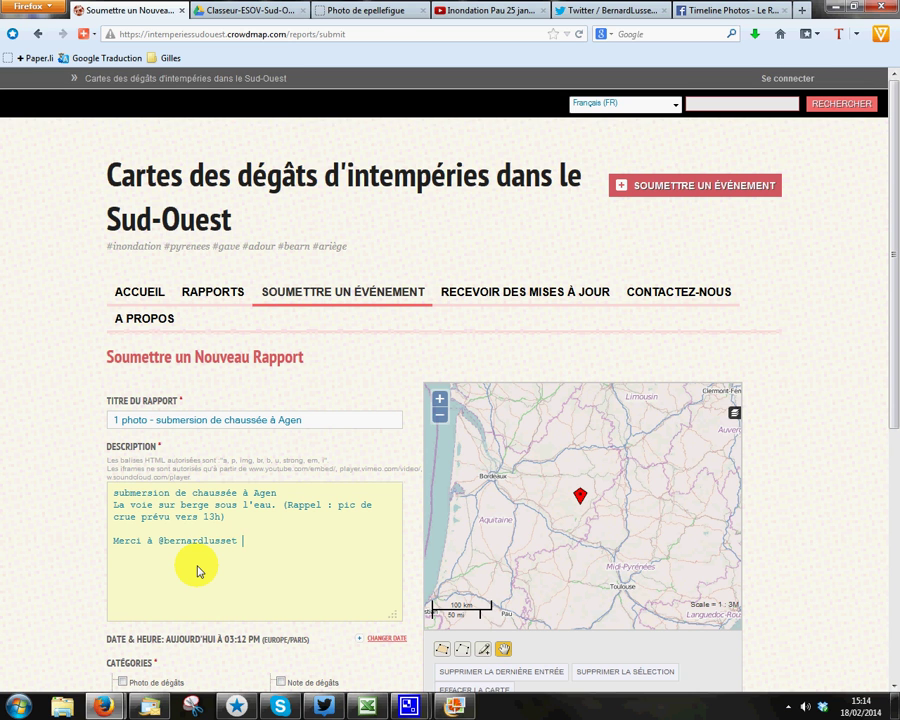
Step: Assign the report to the category "Photo de dégâts" and locate it on the map by searching for "agen france"
scroll(70, 556, down, 5)
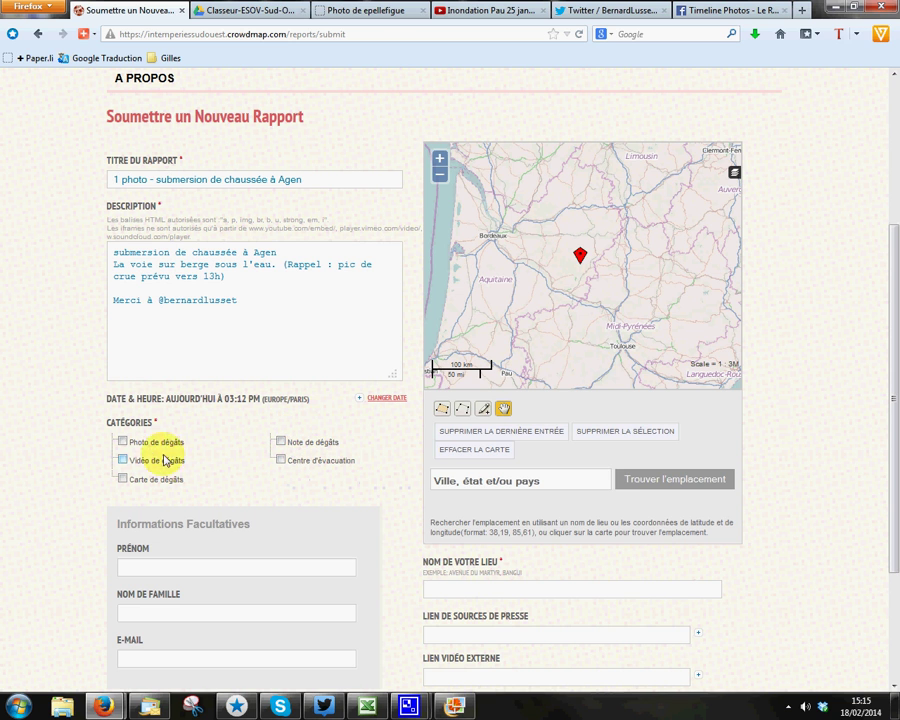
click(122, 441)
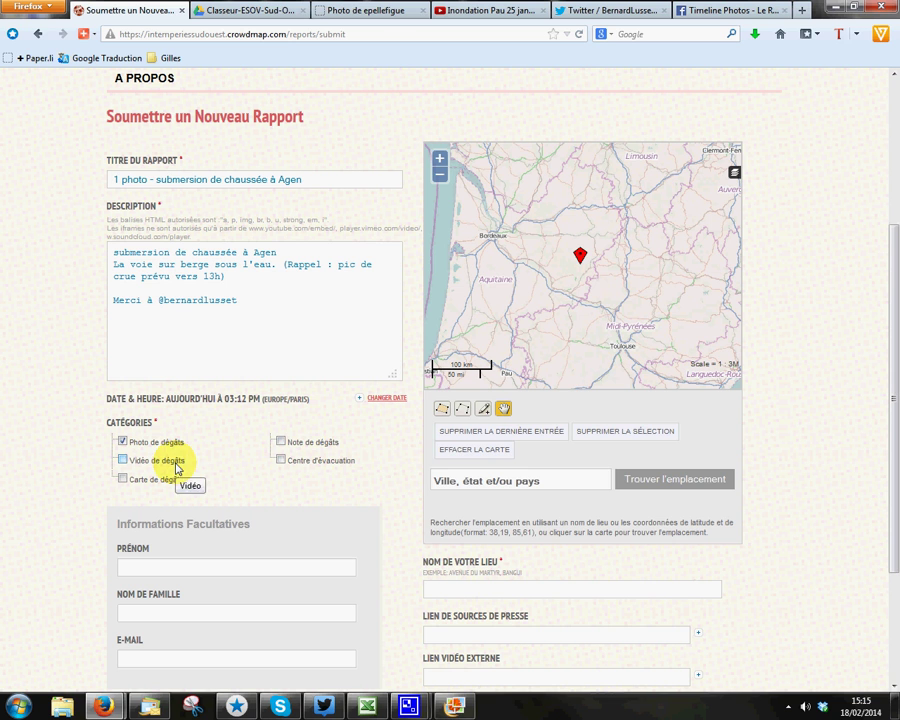
click(460, 484)
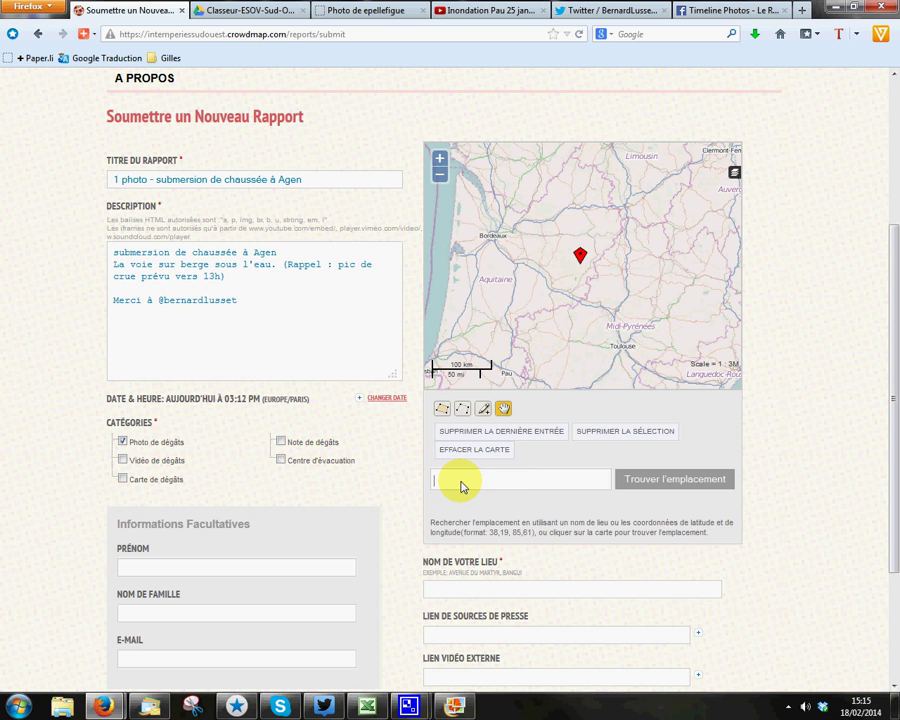
text(agen)
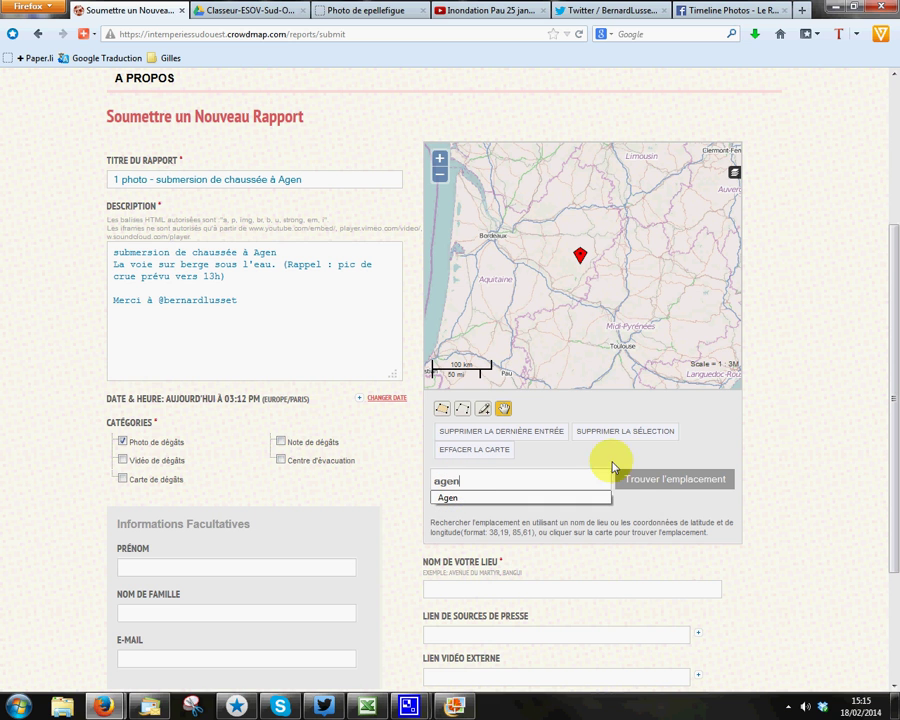
click(648, 480)
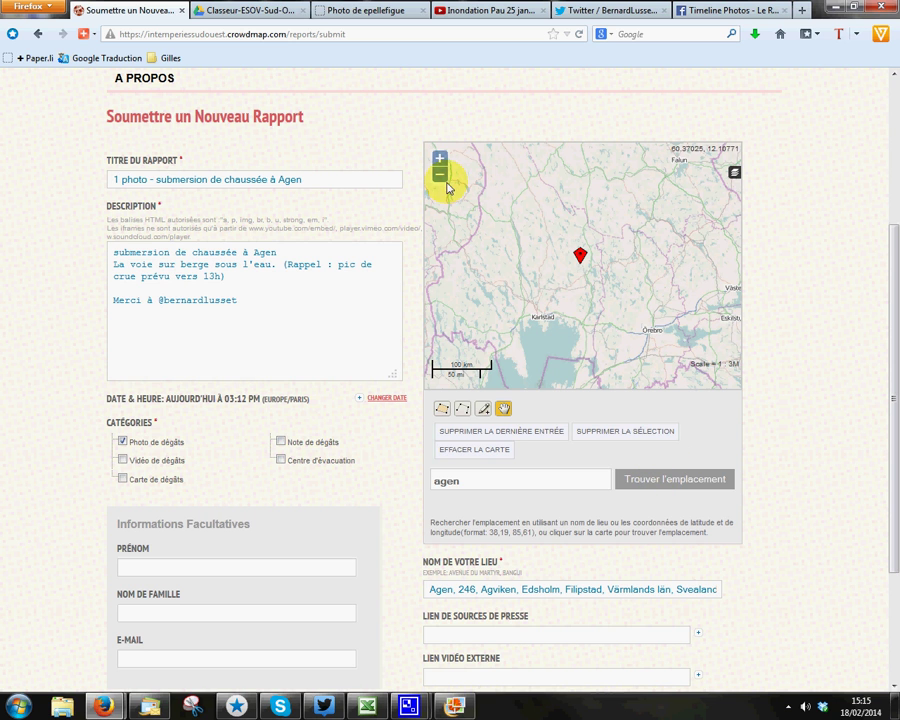
click(486, 483)
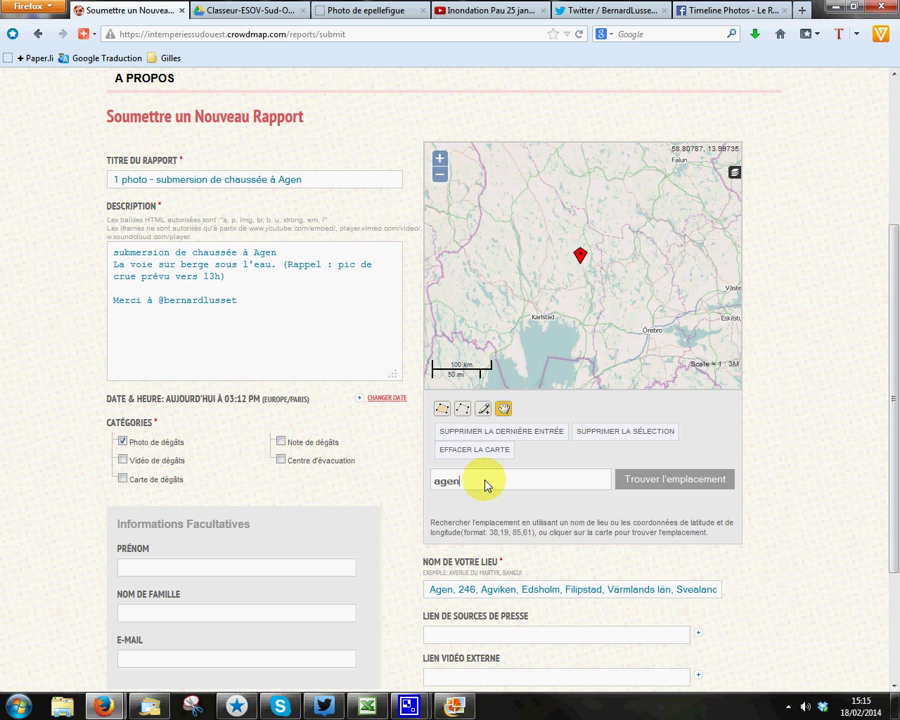
text(france)
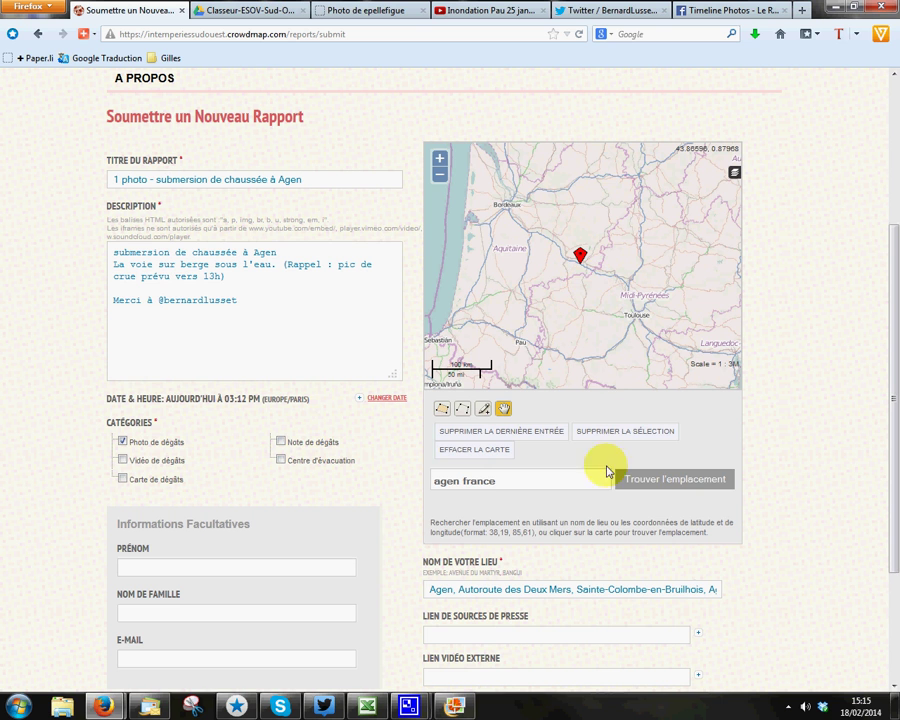
Step: Shorten the place name to begin "Agen, Lot-et-Garonne, Aquitaine, Metropolitan France", removing the motorway and Sainte-Colombe-en-Bruilhois parts
scroll(558, 614, down, 1)
scroll(562, 614, down, 2)
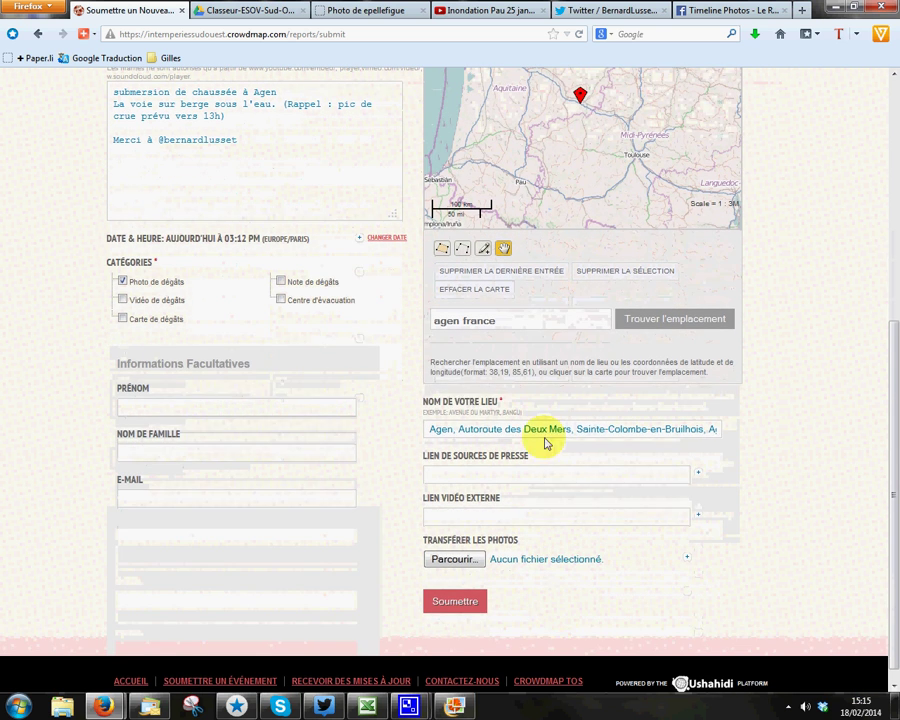
click(456, 430)
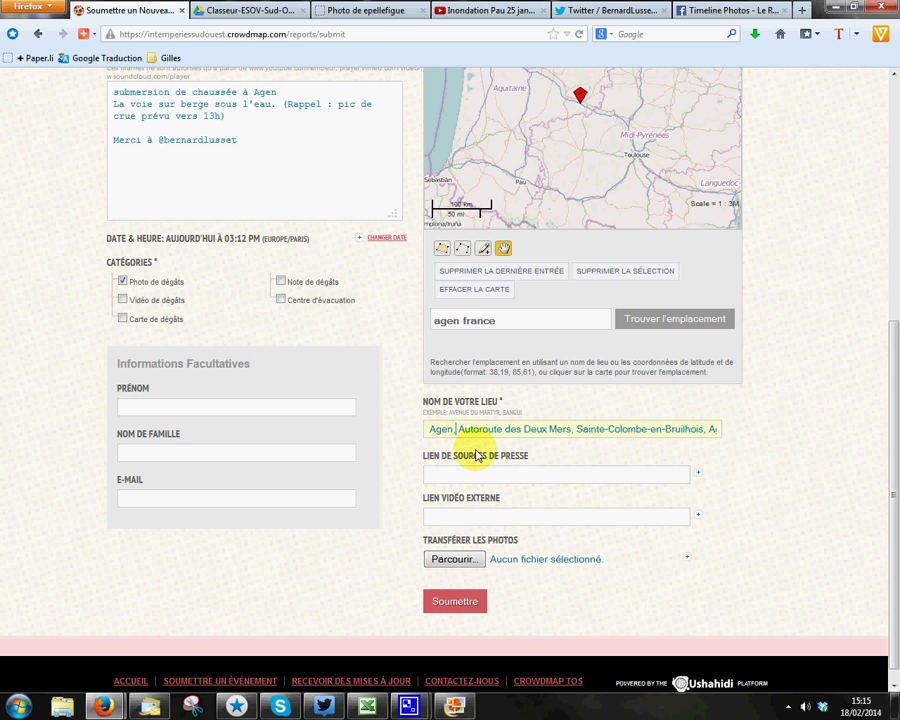
key(Delete)
key(Delete)
key(Delete)
key(Delete)
key(Delete)
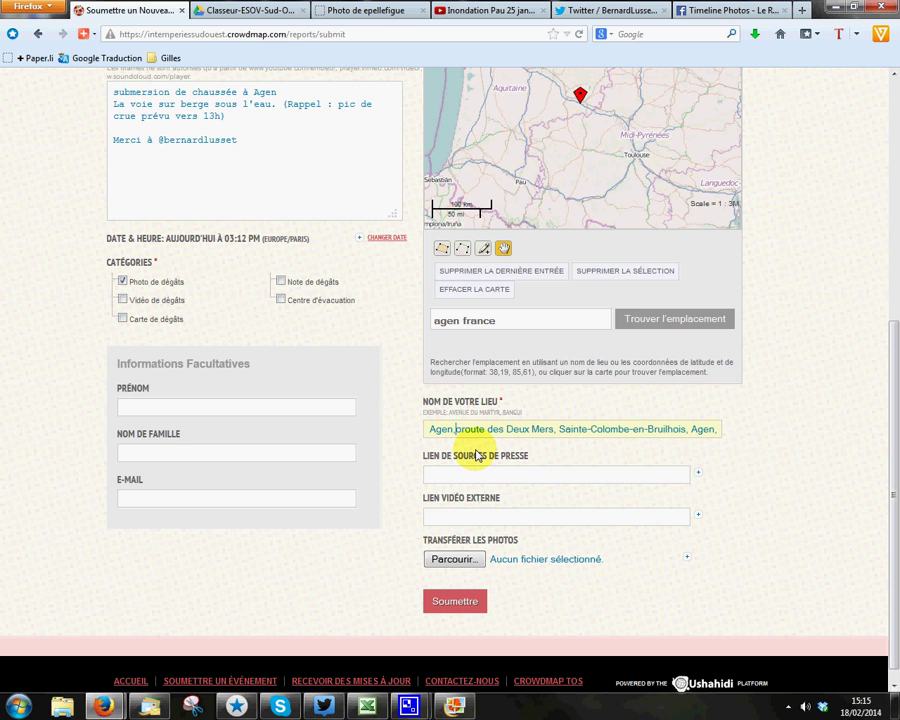
key(Delete)
key(Delete)
key(Delete)
key(Delete)
key(Delete)
key(Delete)
key(Delete)
key(Delete)
key(Delete)
key(Delete)
key(Delete)
key(Delete)
key(Delete)
key(Delete)
key(Delete)
key(Delete)
key(Delete)
key(Delete)
key(Delete)
key(Delete)
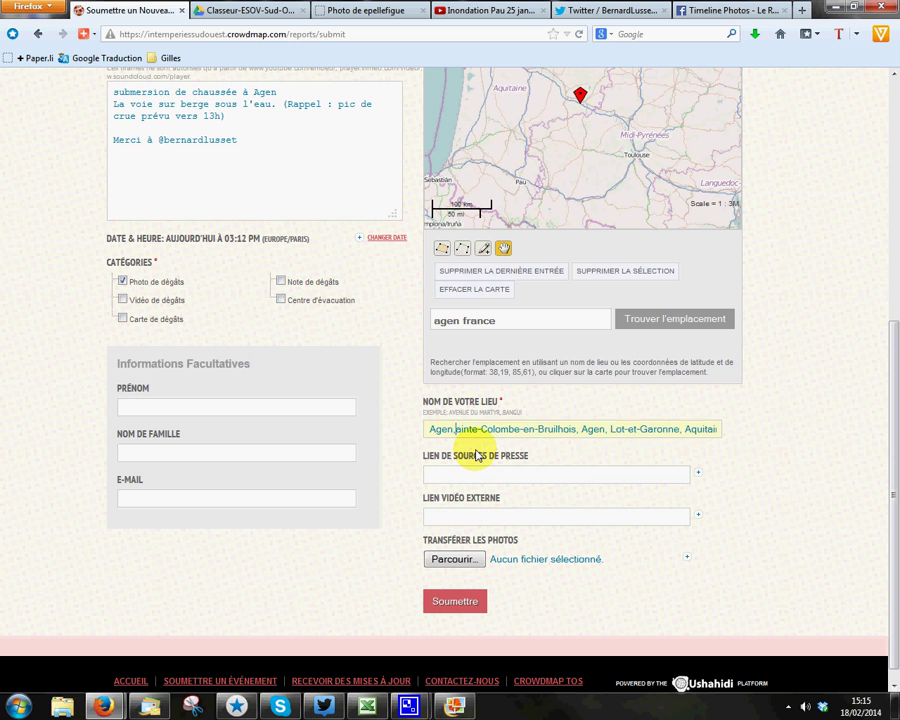
key(Delete)
key(Delete)
key(Delete)
key(Delete)
key(Delete)
key(Delete)
key(Delete)
key(Delete)
key(Delete)
key(Delete)
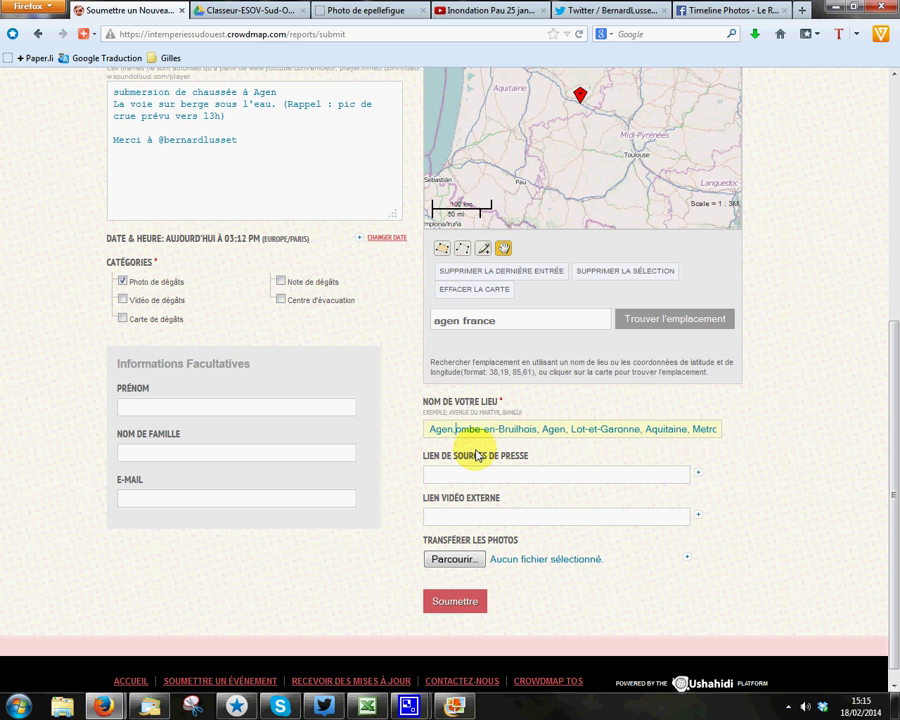
key(Delete)
key(Delete)
key(Delete)
key(Delete)
key(Delete)
key(Delete)
key(Delete)
key(Delete)
key(Delete)
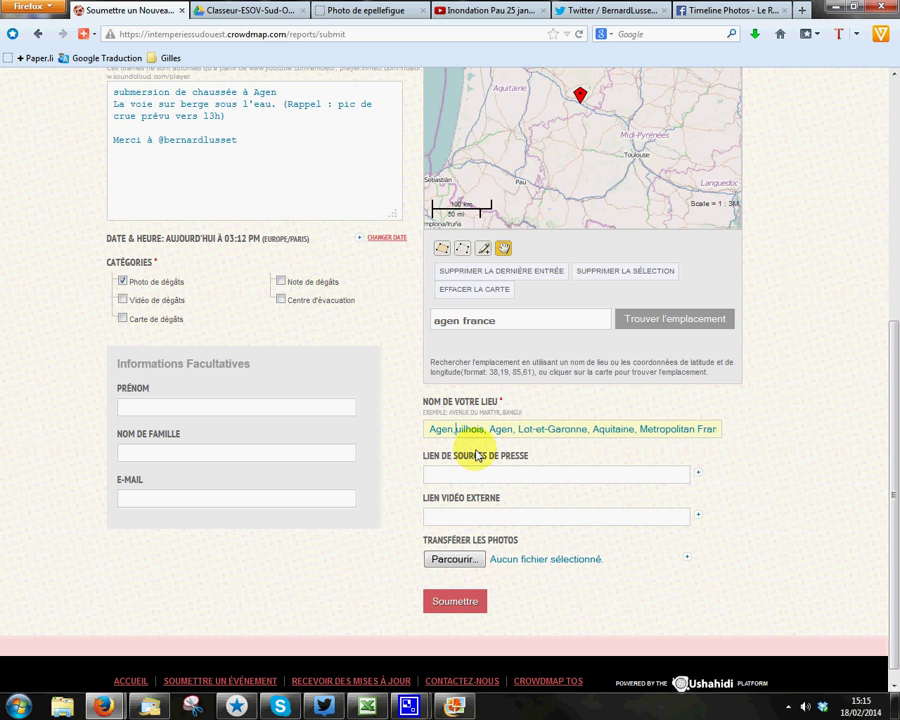
key(Delete)
key(Delete)
key(Delete)
key(Delete)
key(Delete)
key(Delete)
key(Delete)
key(Delete)
key(Delete)
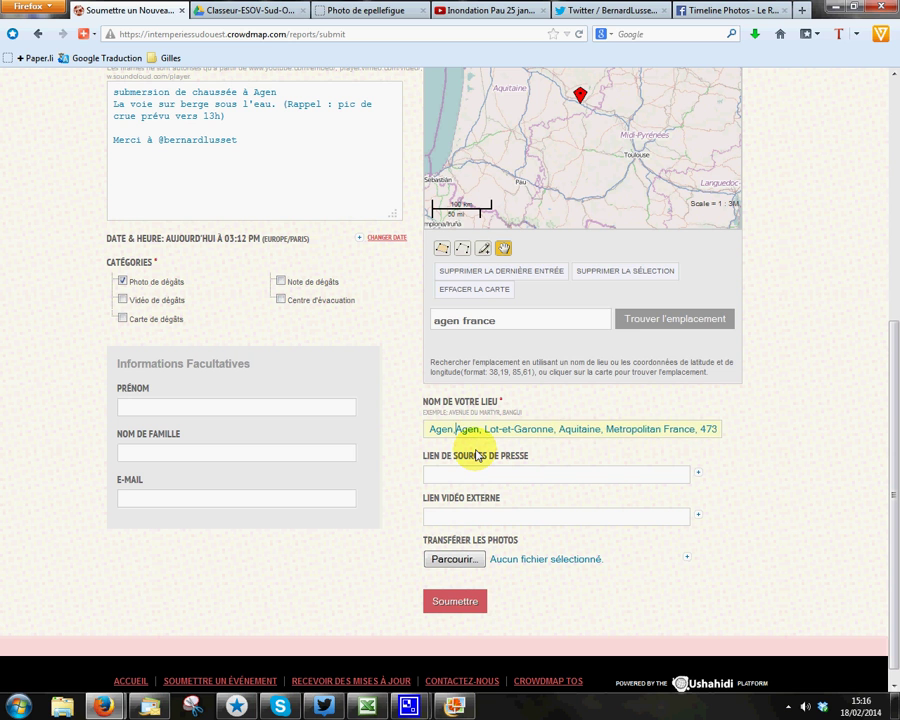
key(Delete)
key(Delete)
key(Delete)
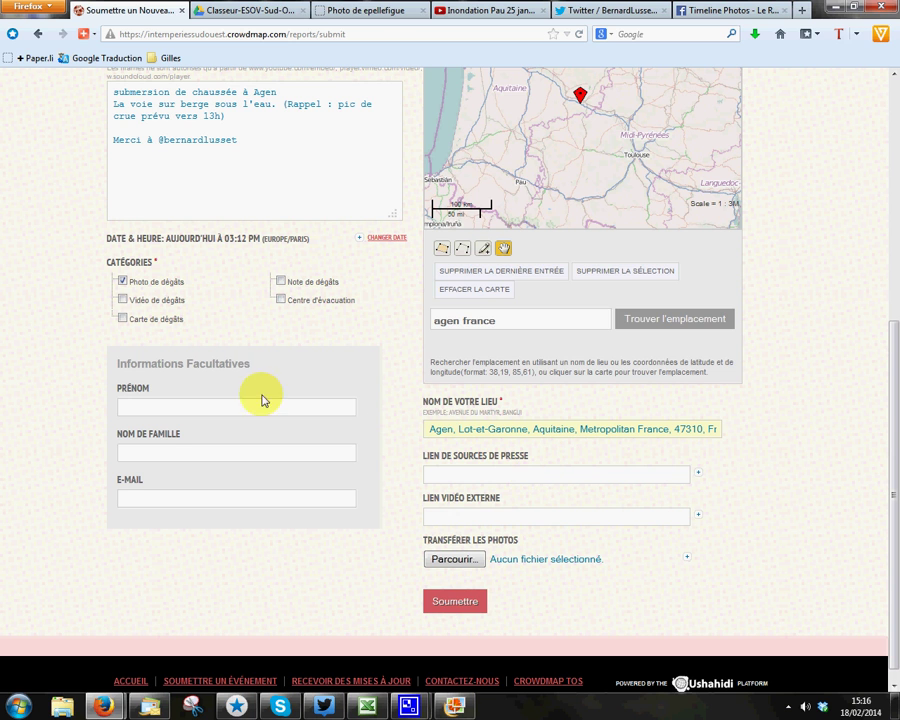
Step: Copy the tweet's web address from Twitter and paste it into the report as the press source link
click(478, 477)
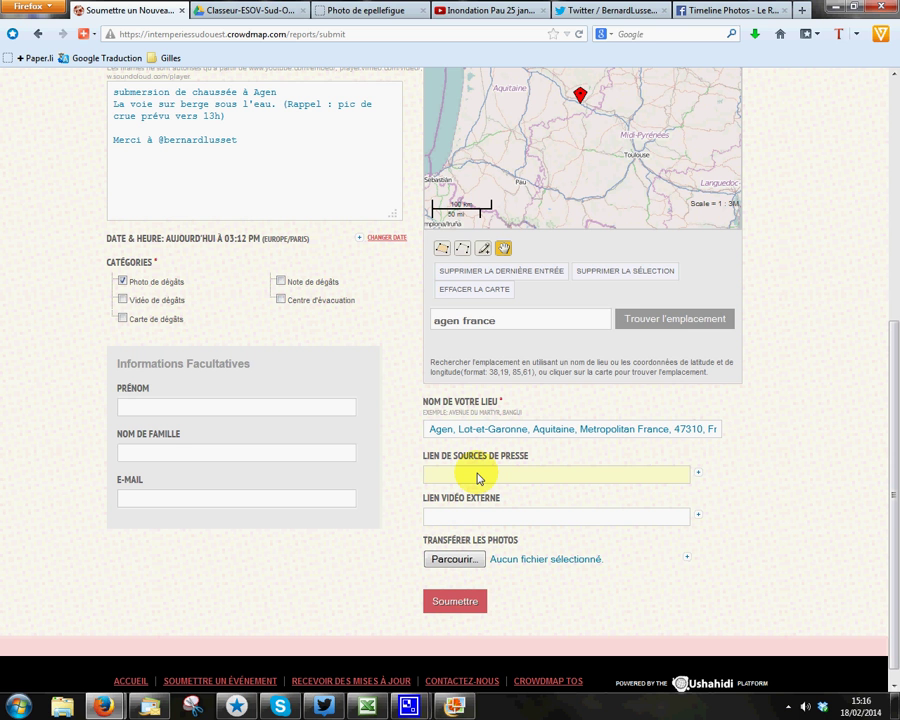
click(583, 11)
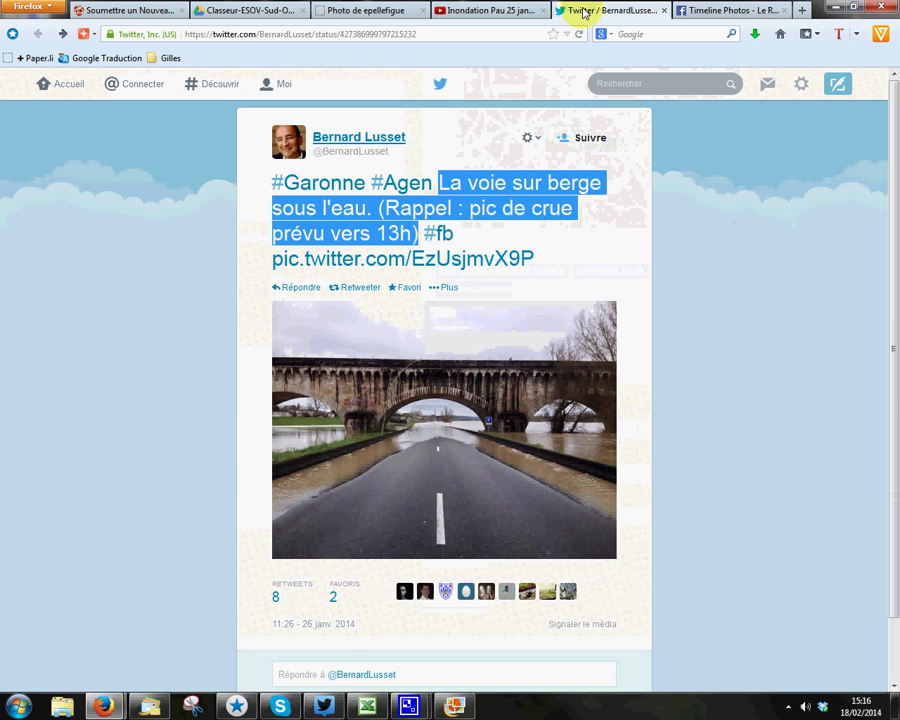
click(245, 34)
key(ctrl+c)
right_click(250, 36)
click(303, 80)
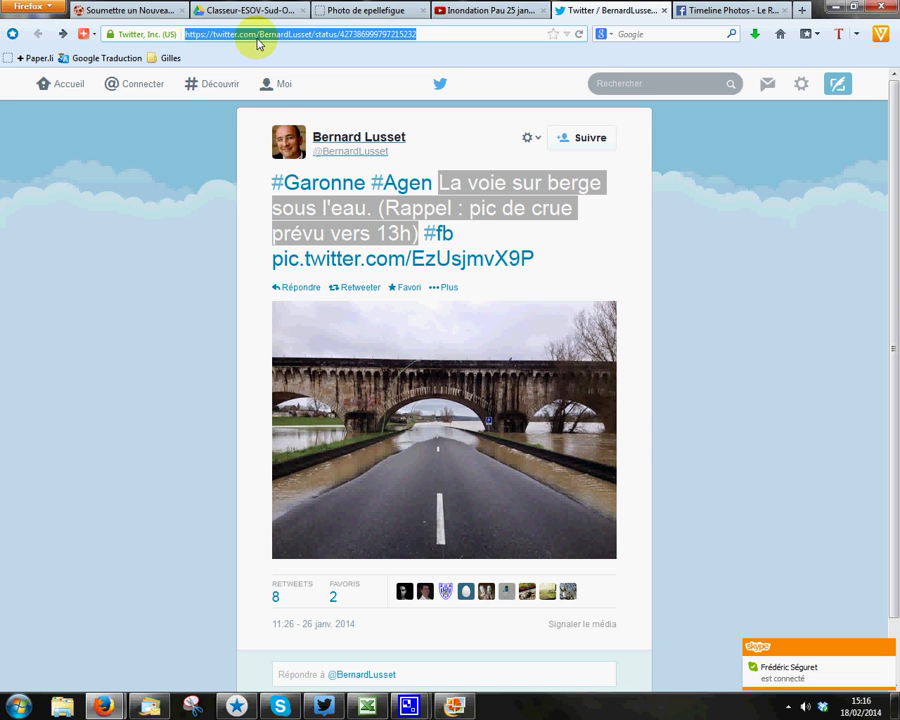
click(155, 14)
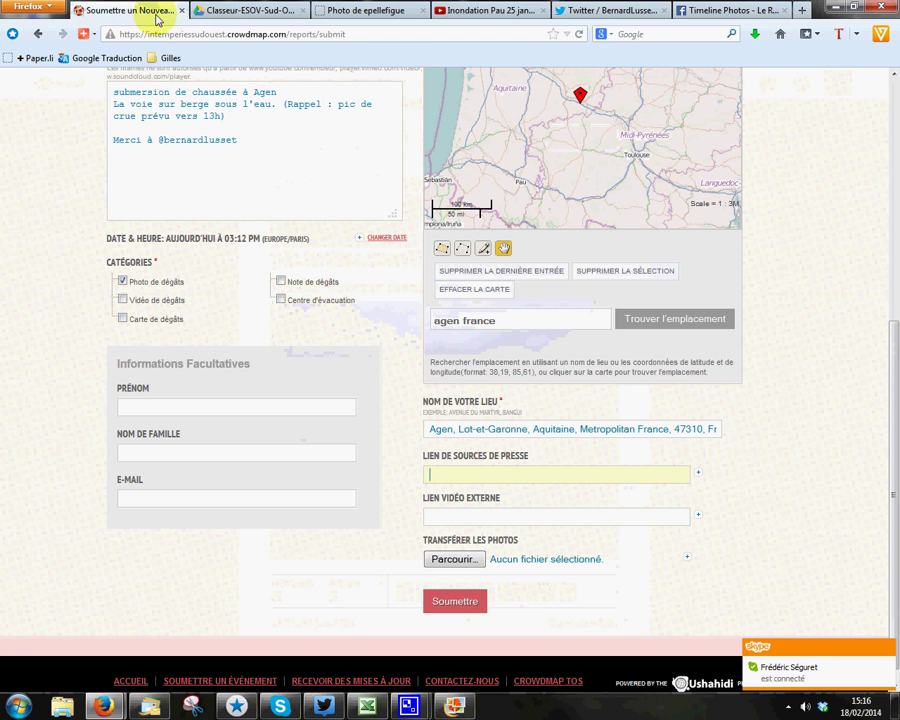
click(455, 474)
right_click(450, 479)
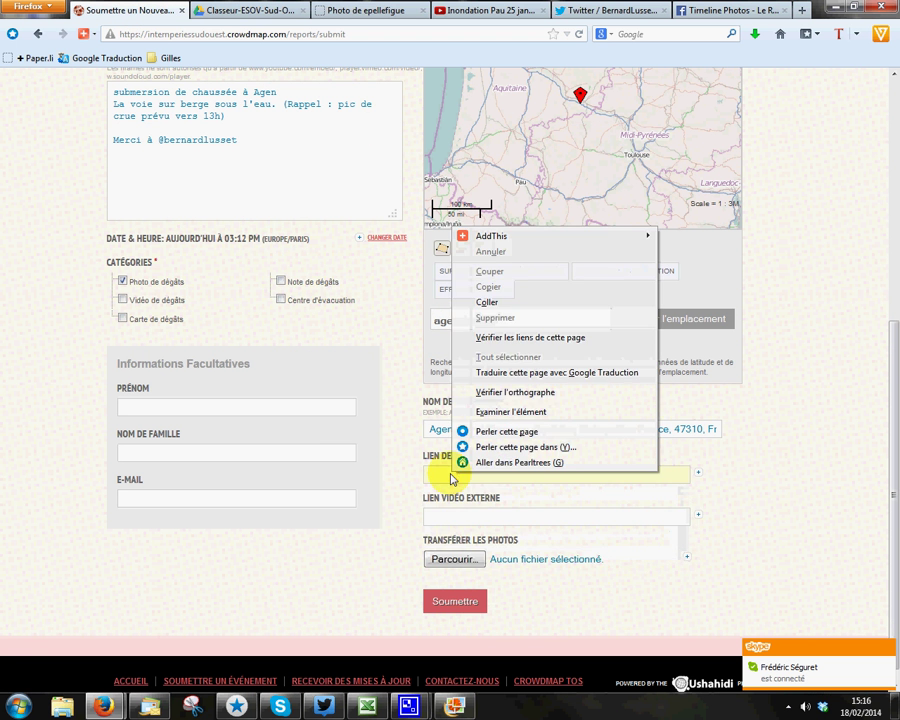
click(505, 302)
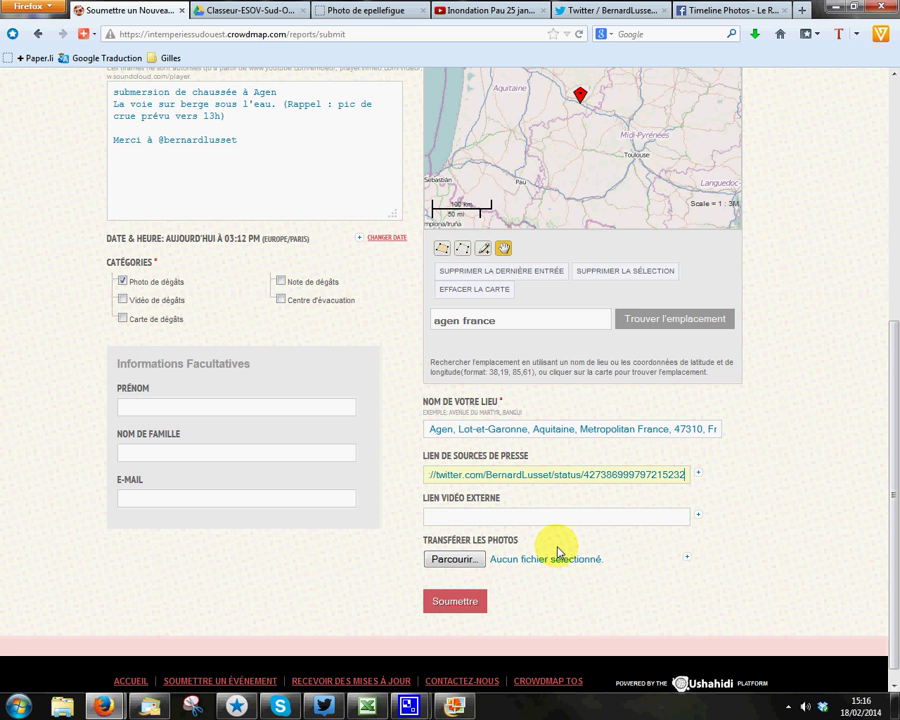
Step: Display the tweet's photo on its own page and save the image in the "Photo Crowdmap" folder on the desktop
click(591, 12)
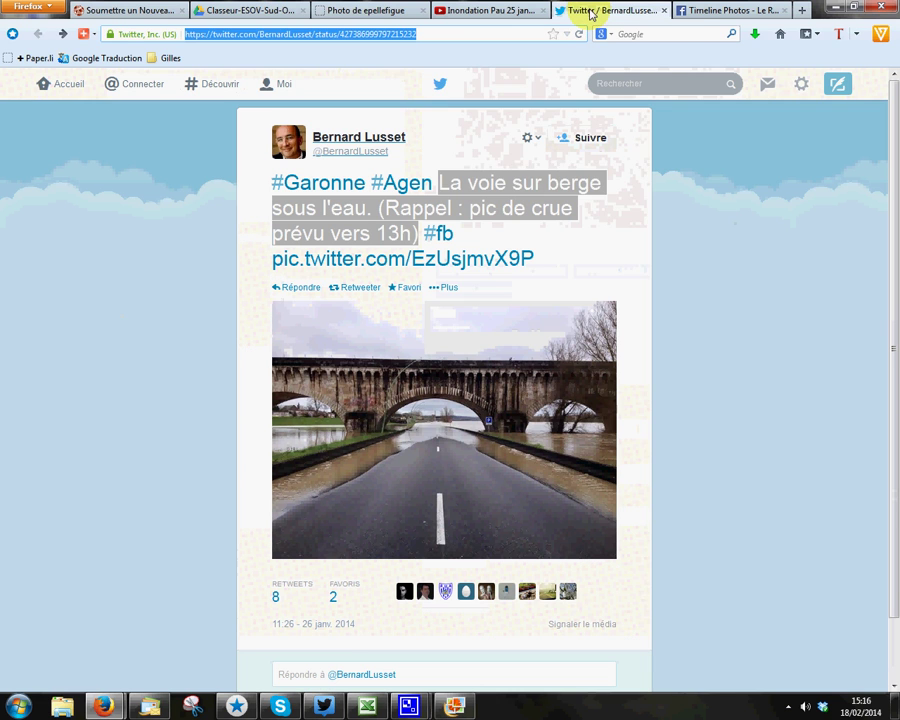
right_click(413, 436)
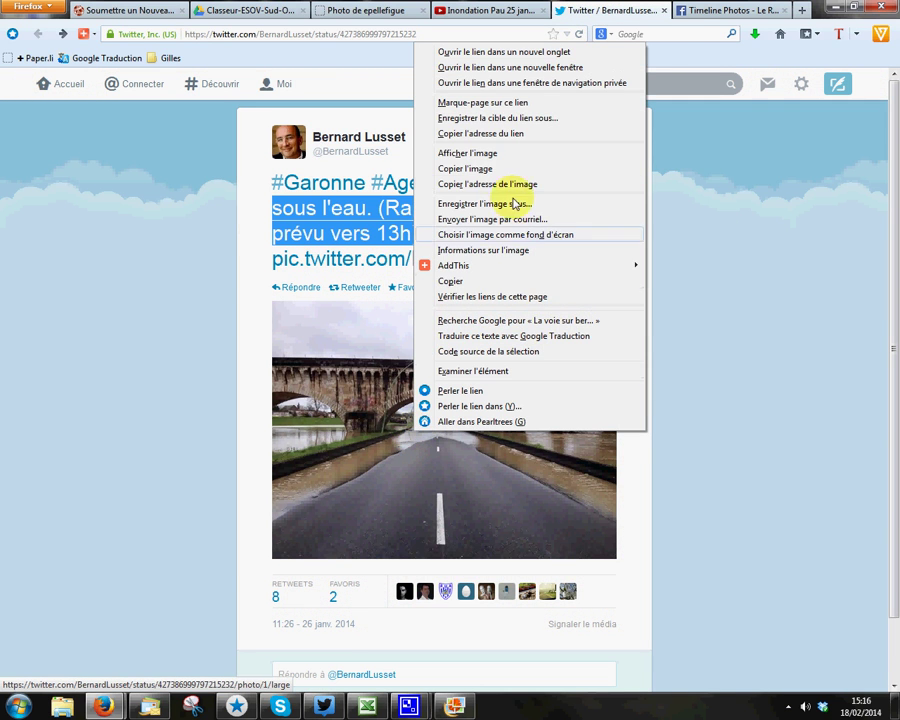
click(480, 153)
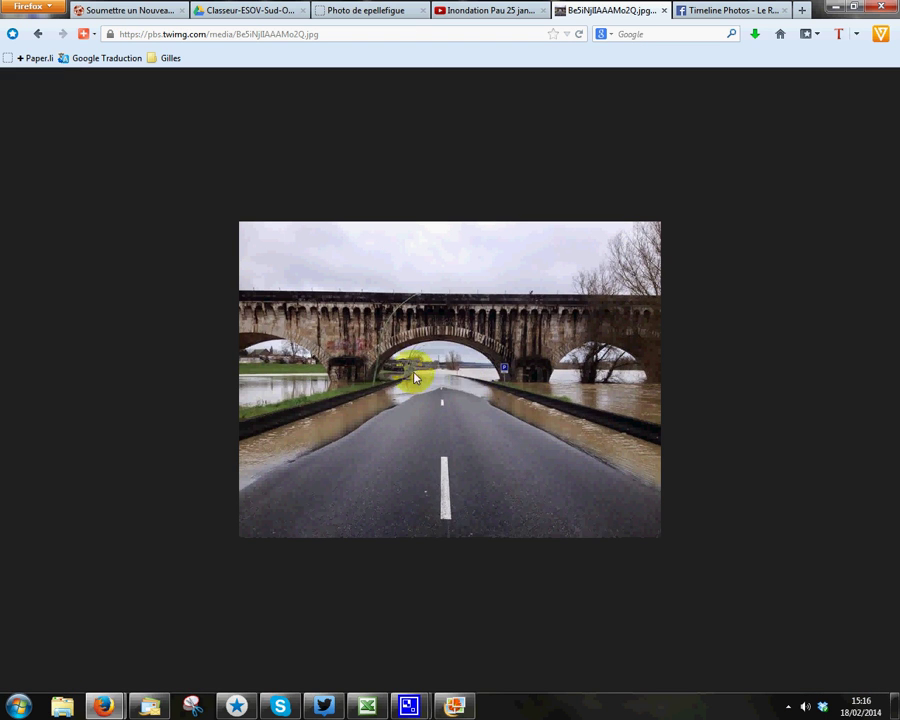
right_click(413, 369)
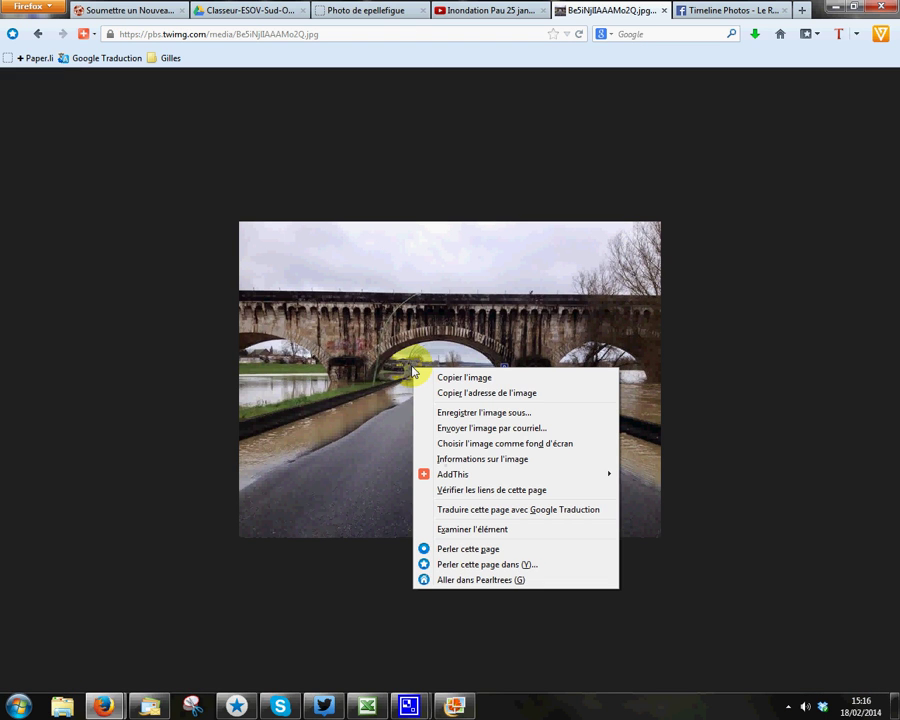
click(494, 418)
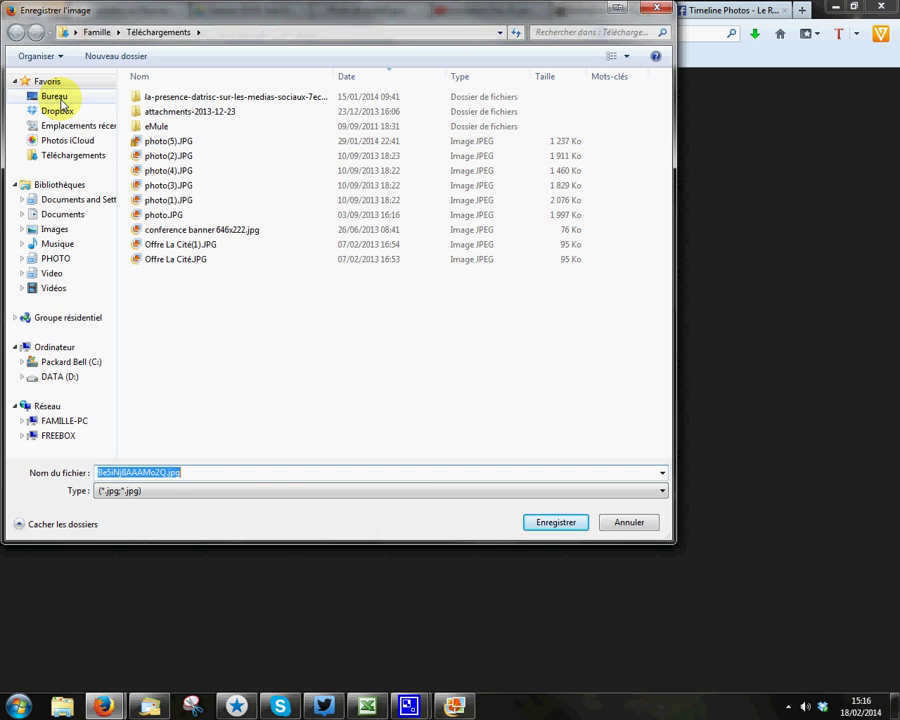
click(55, 97)
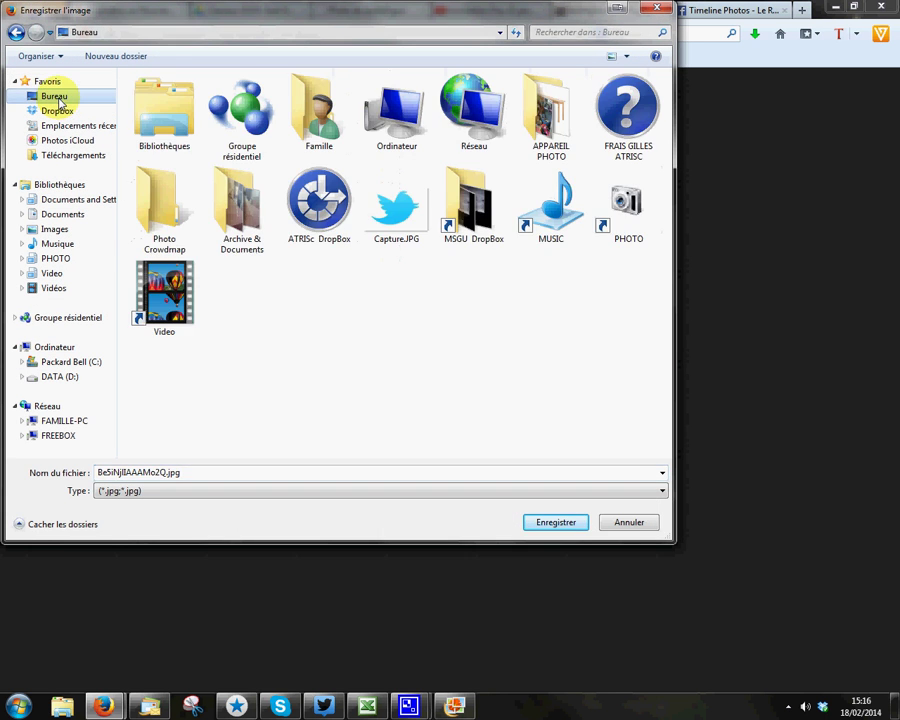
double_click(165, 217)
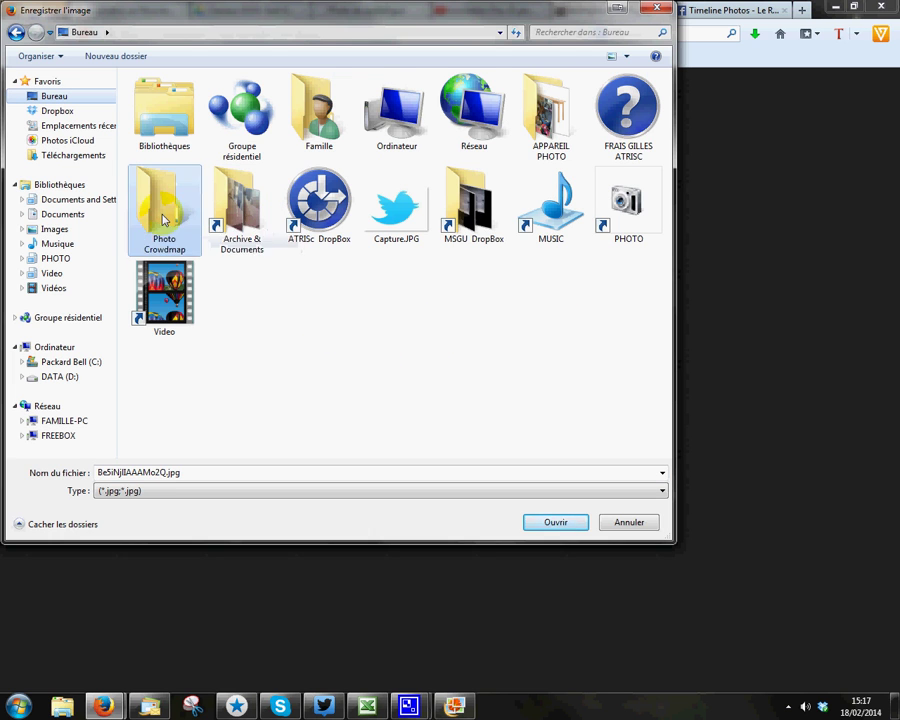
click(556, 523)
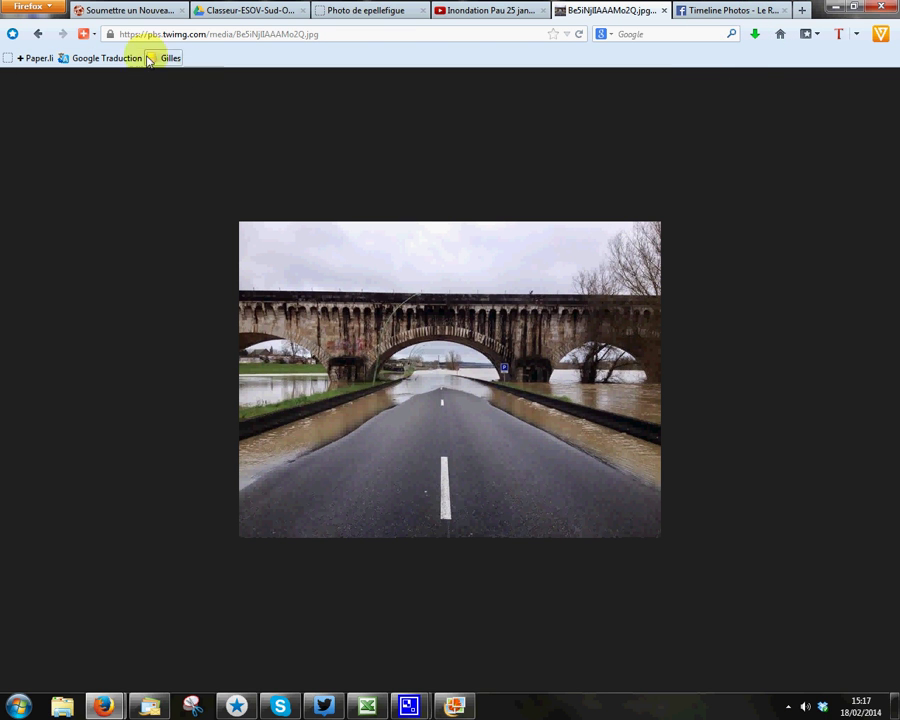
Step: Attach the saved photo from the "Photo Crowdmap" folder to the report and fill in the optional first name
click(133, 12)
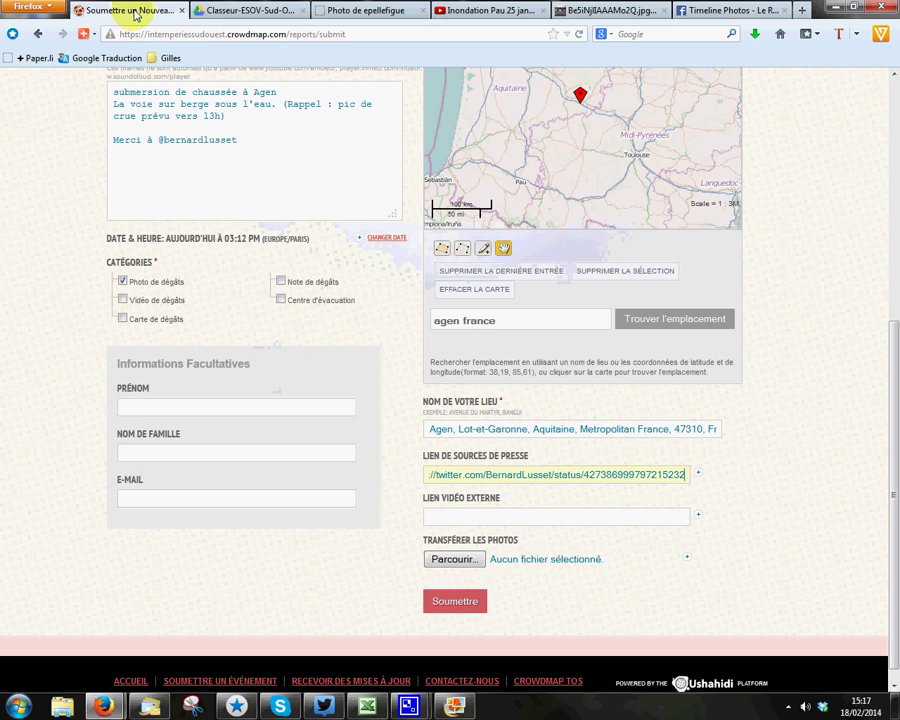
click(462, 560)
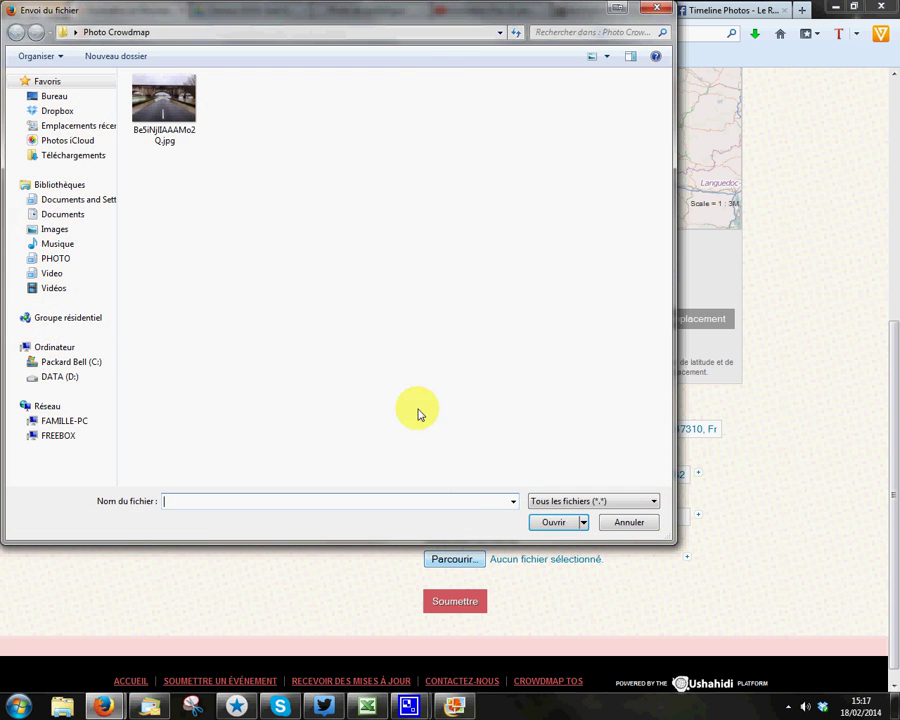
double_click(178, 114)
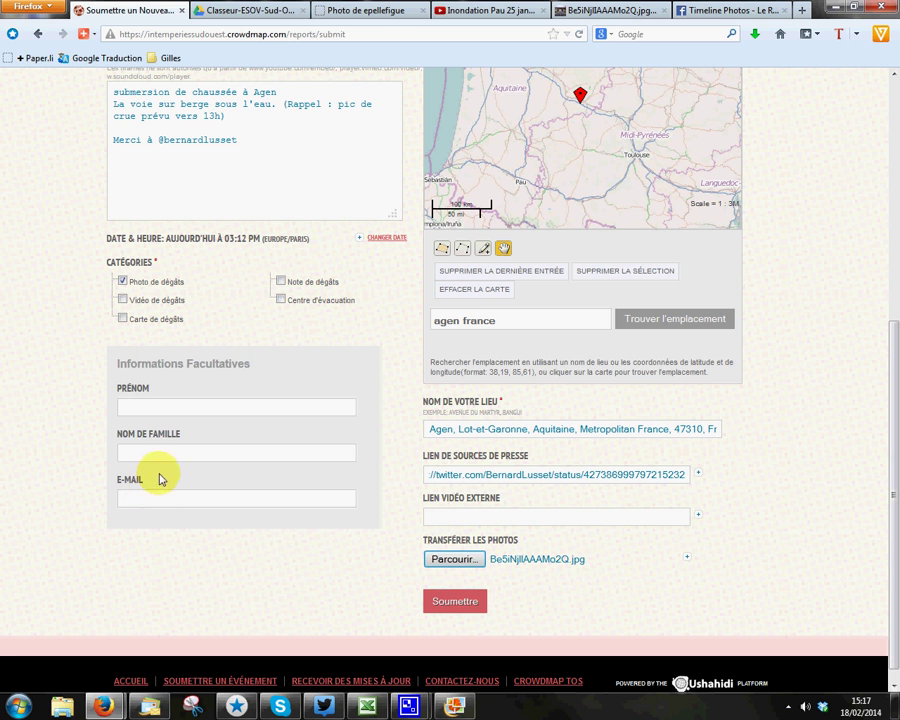
click(160, 408)
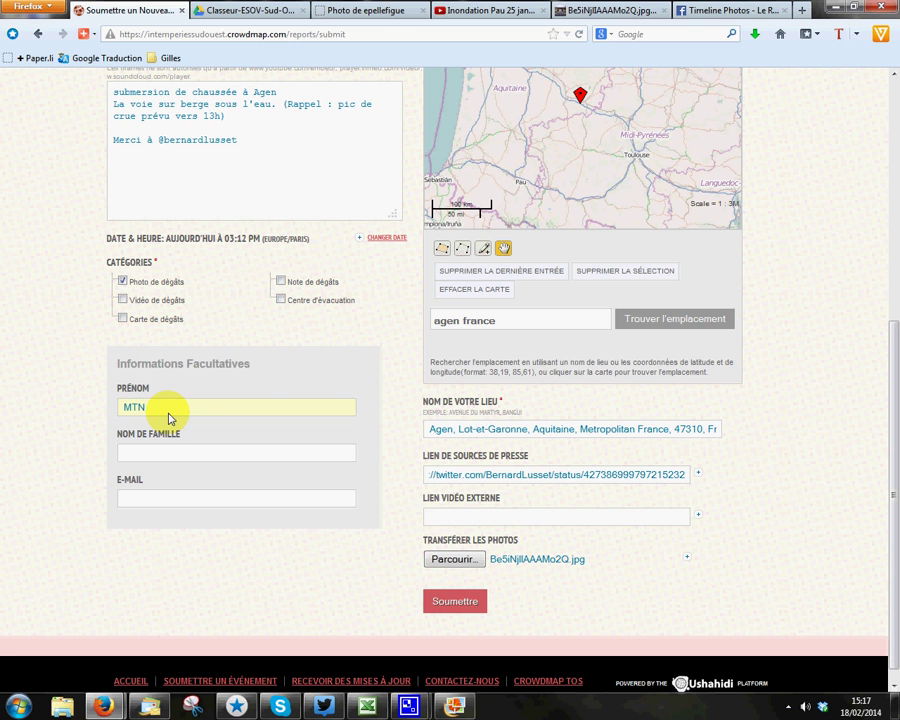
click(306, 580)
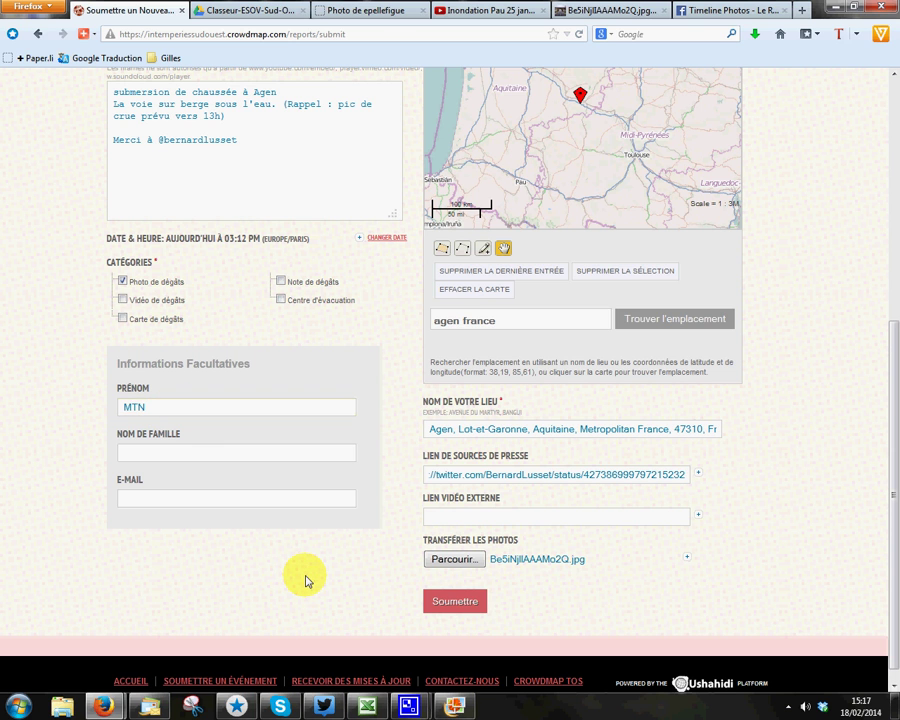
Step: Submit the completed Agen report and return to the home page of the Sud-Ouest damage map
click(456, 601)
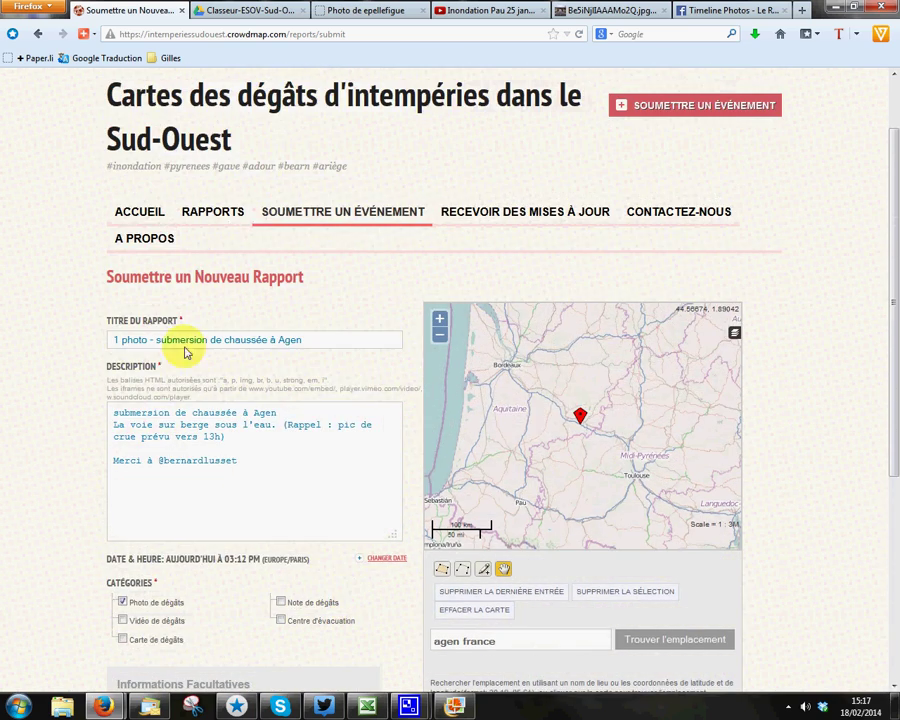
scroll(365, 574, down, 4)
scroll(365, 574, down, 2)
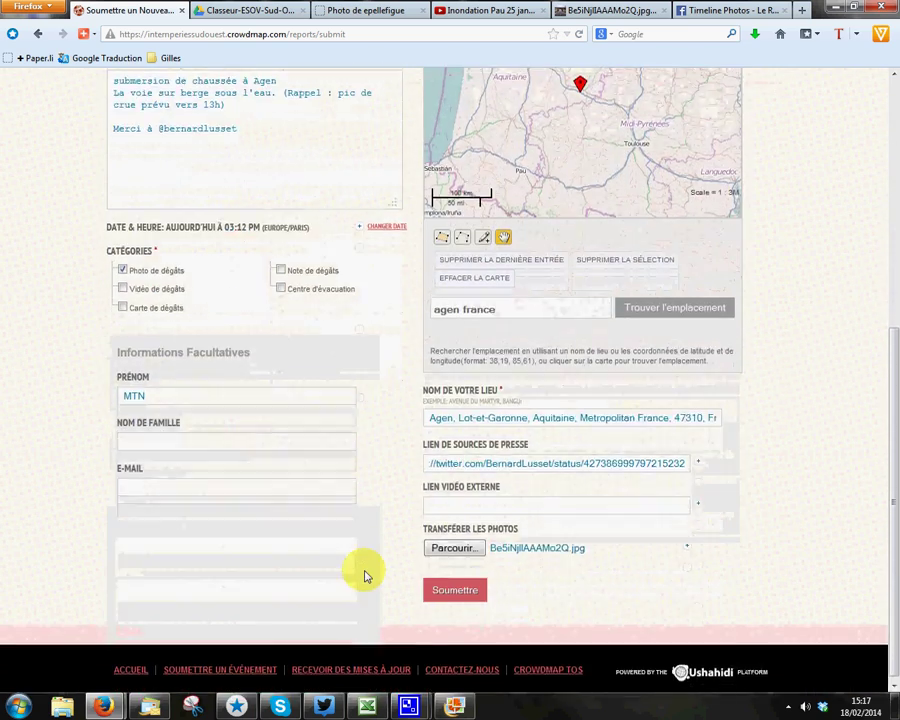
click(456, 586)
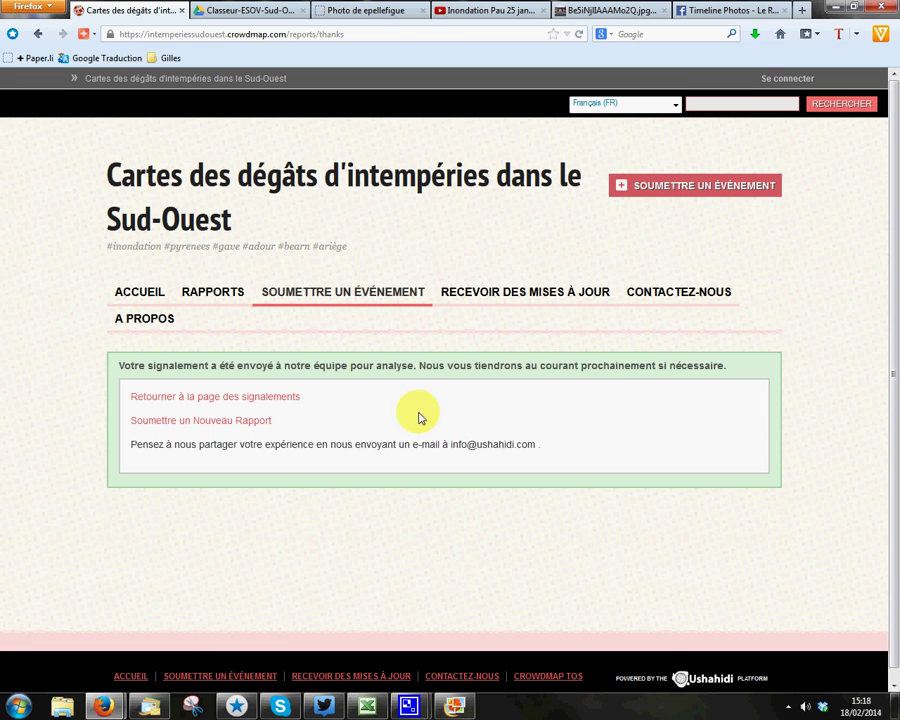
click(143, 80)
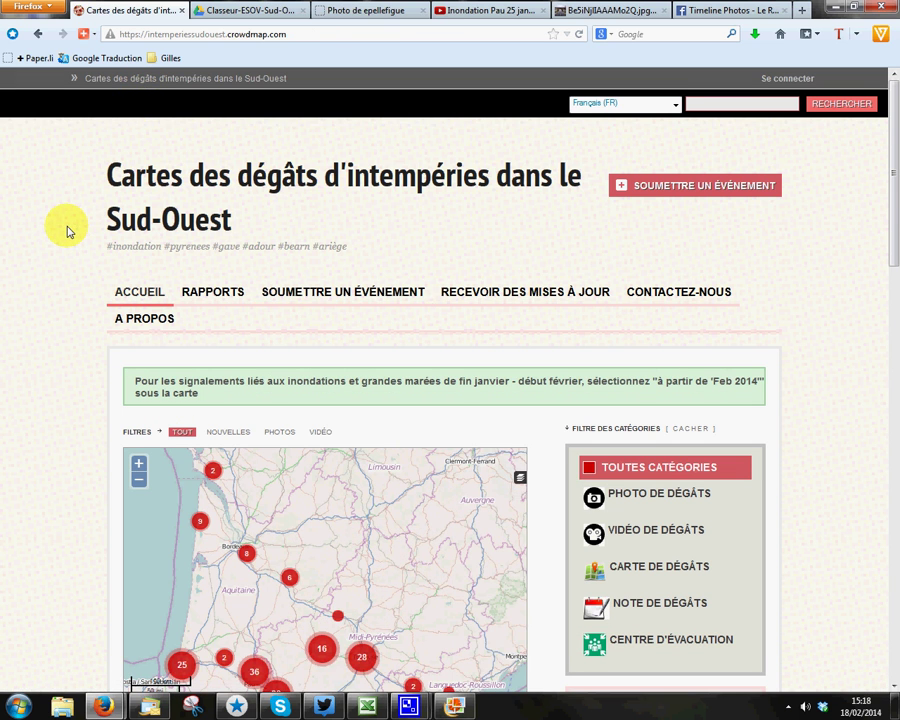
Step: Switch to the Le Républicain47 Facebook photo and examine its caption about the flooding at Marmande
click(719, 14)
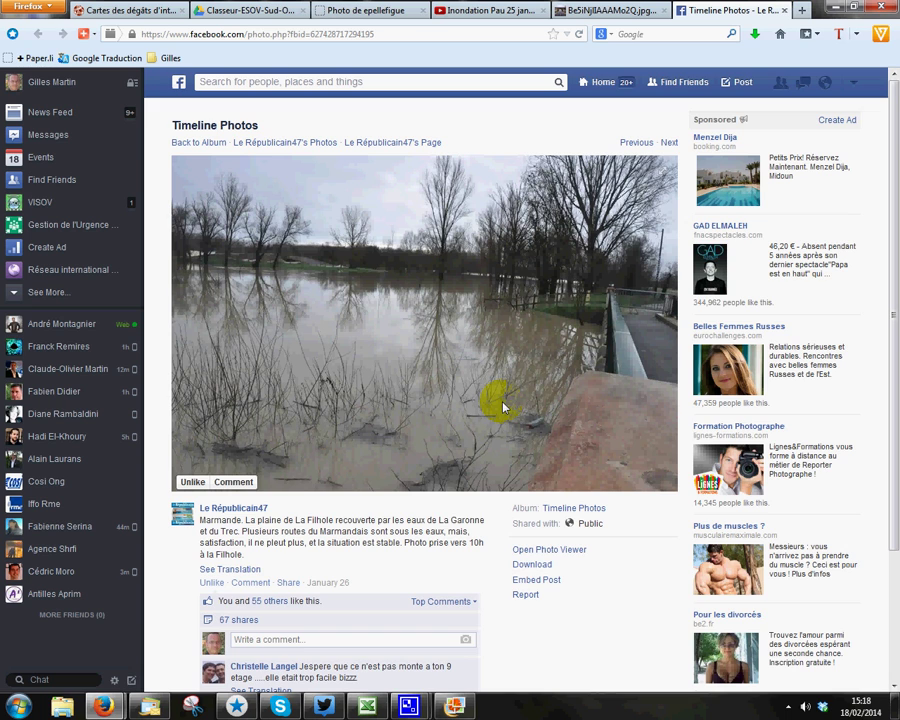
scroll(490, 390, down, 3)
scroll(420, 340, up, 3)
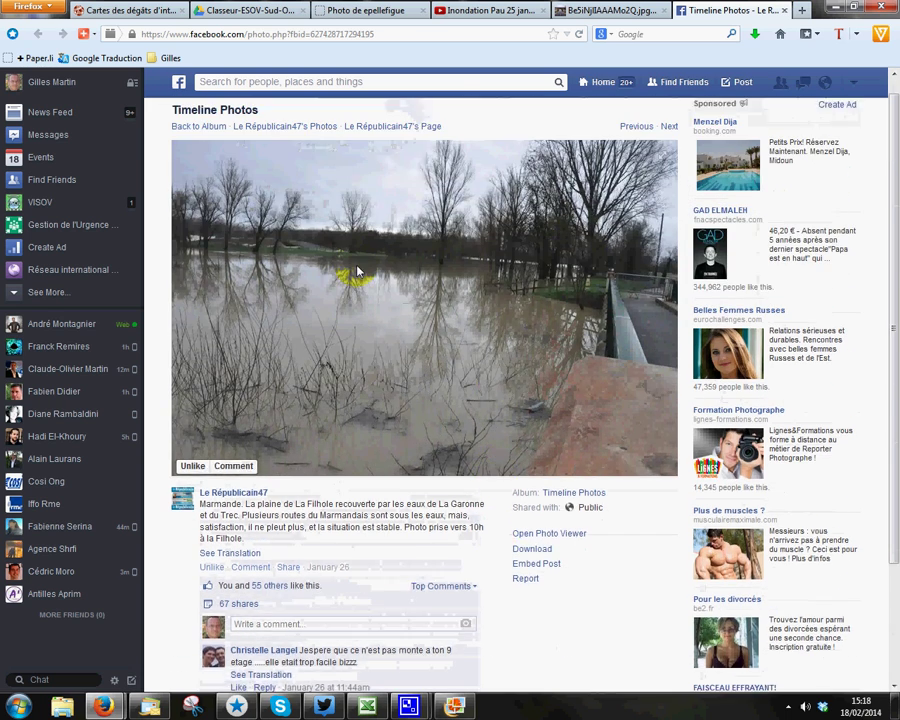
scroll(408, 306, down, 3)
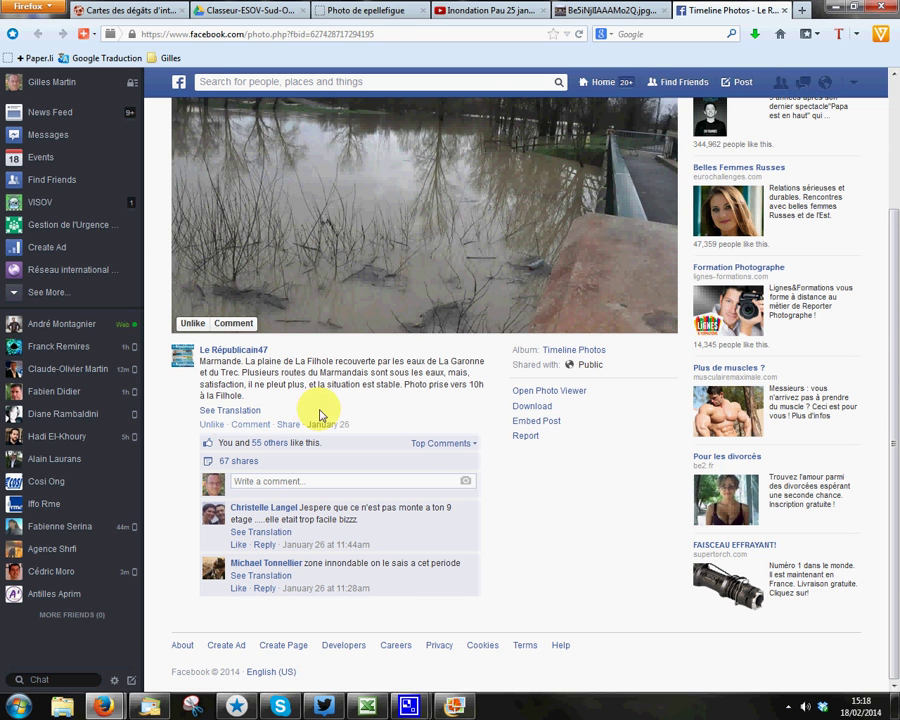
scroll(325, 417, up, 2)
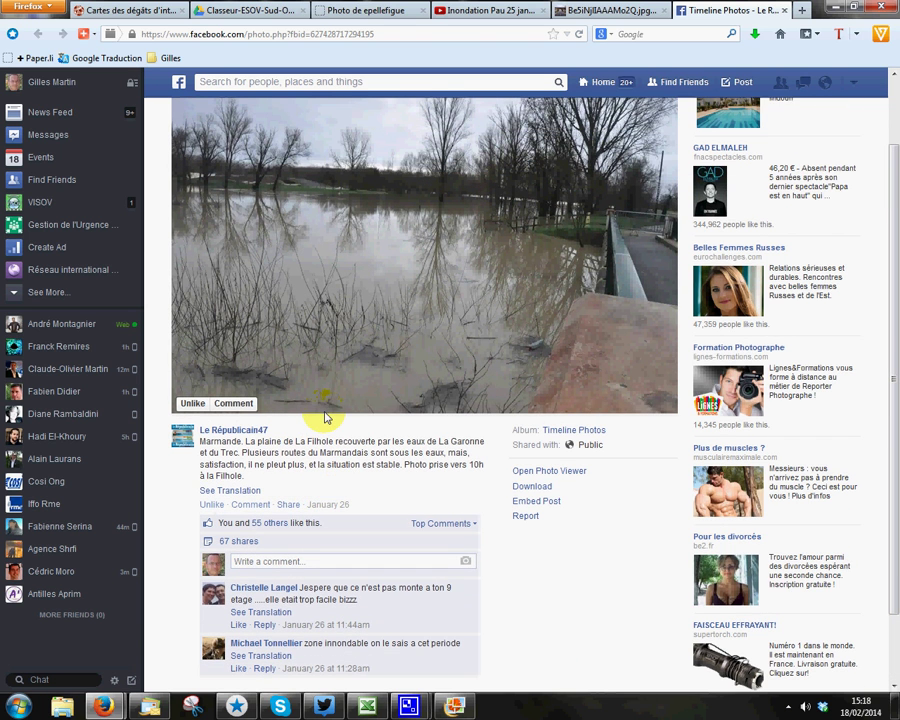
Step: Switch to the YouTube video "Inondation Pau 25 janvier 2014" and capture its paused frame with the Outil Capture snipping tool
click(487, 12)
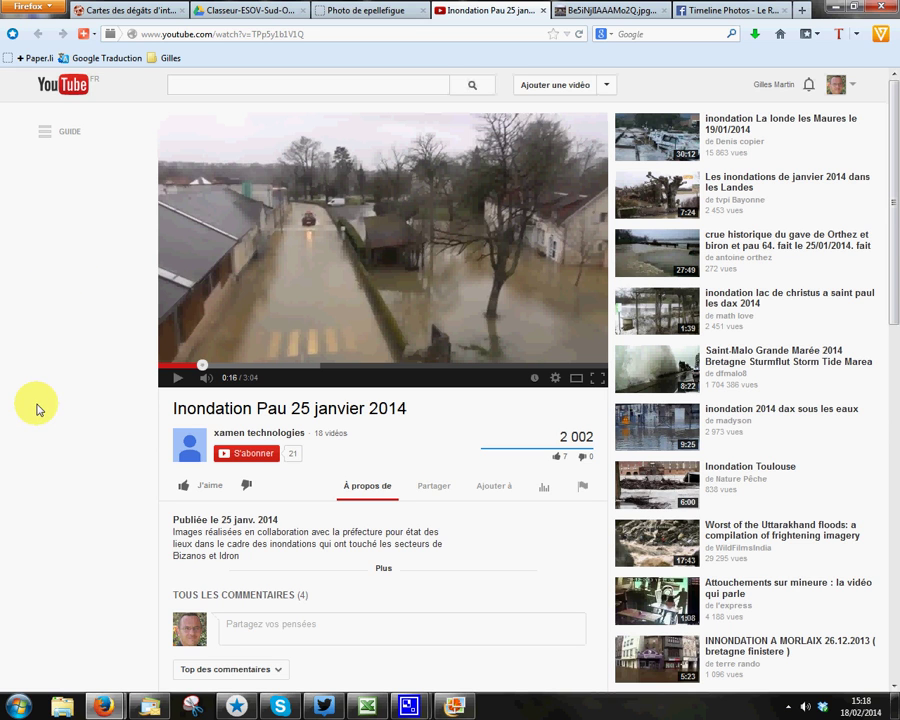
click(193, 706)
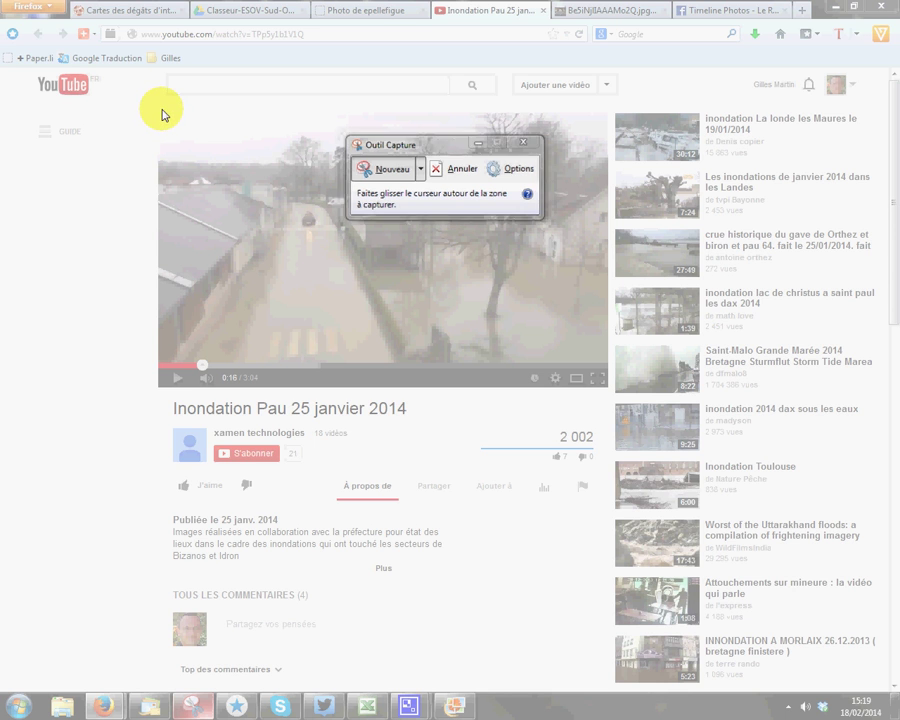
drag(162, 111, 608, 392)
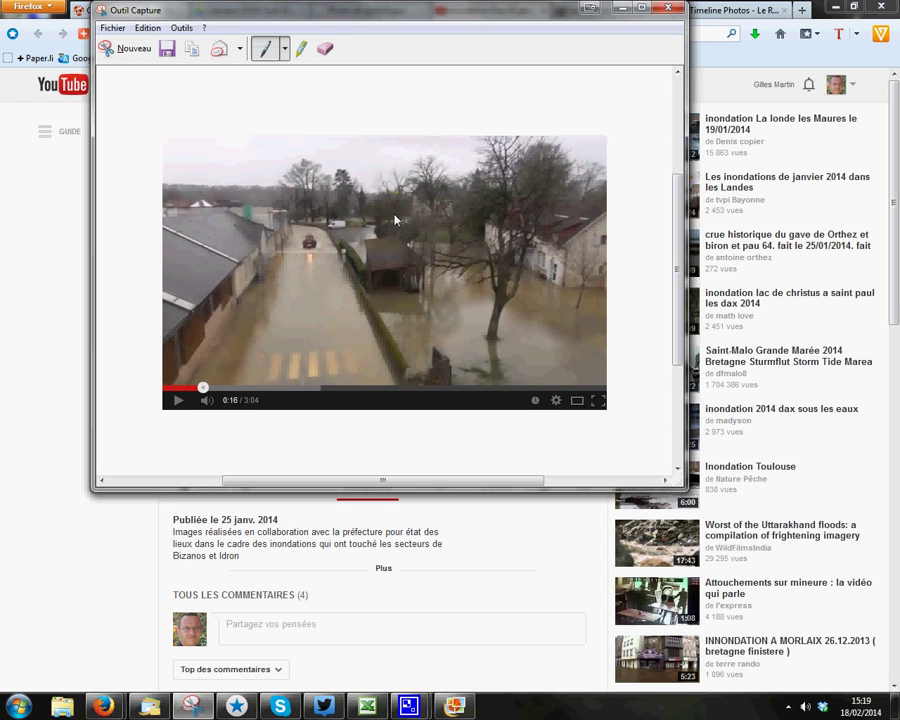
click(310, 222)
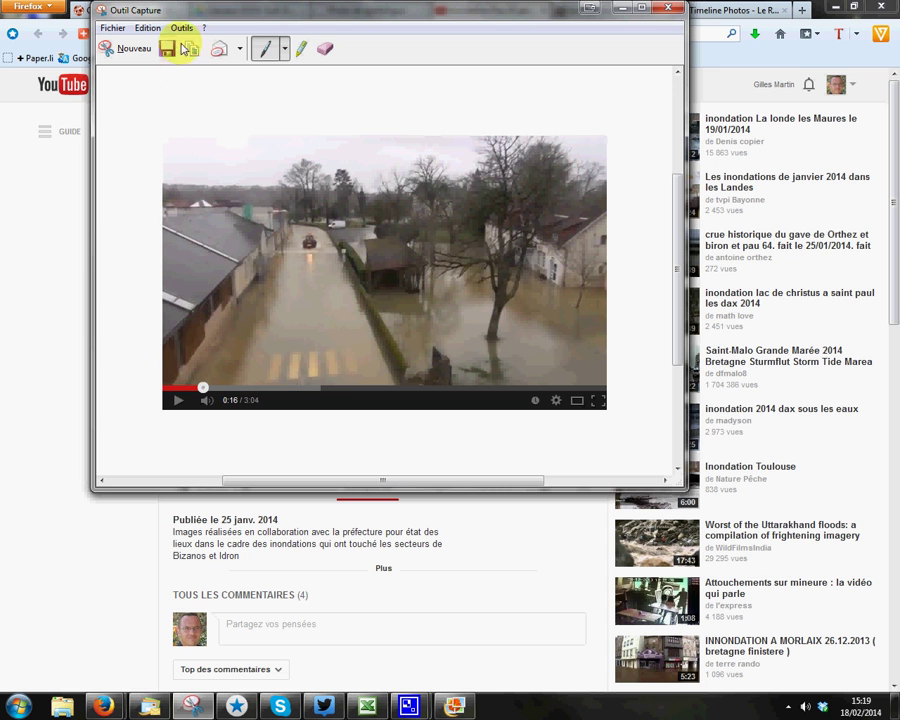
Step: Save the snip as Capture.JPG in the desktop's "Photo Crowdmap" folder and close the snipping tool
click(168, 50)
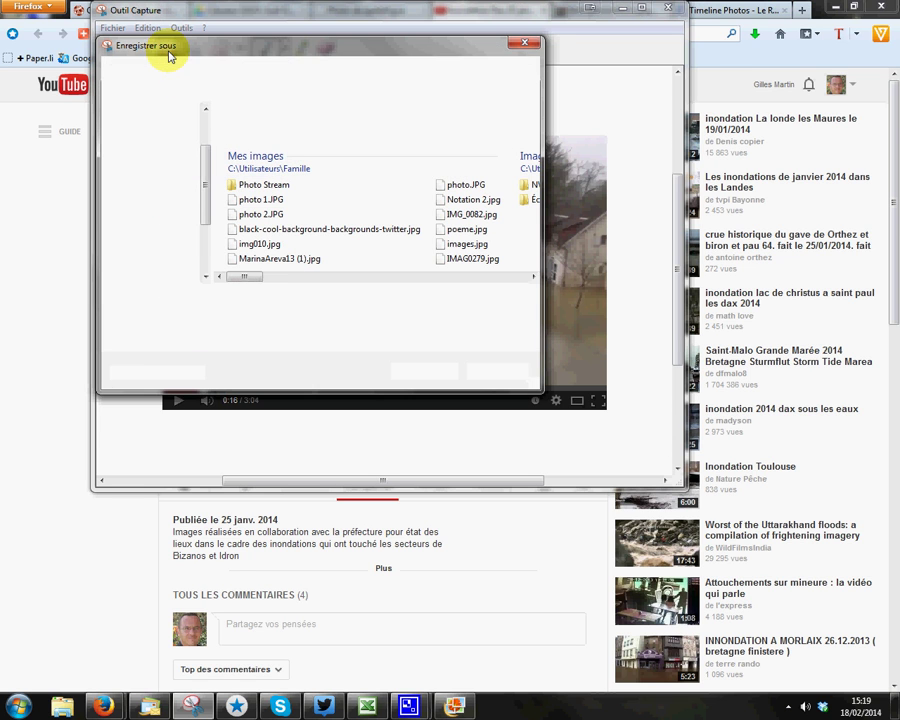
scroll(205, 176, up, 4)
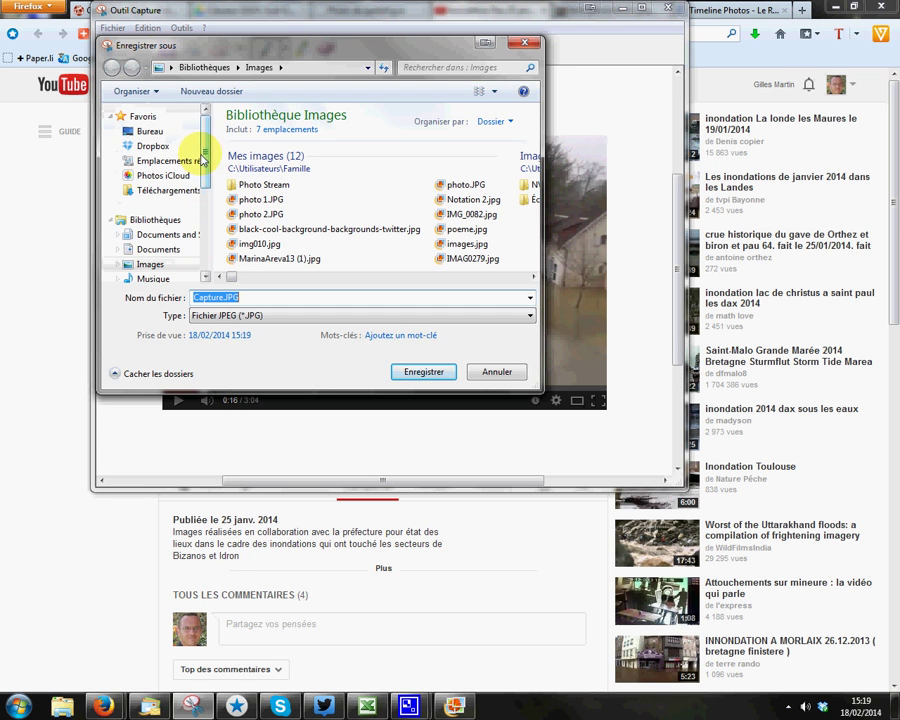
click(170, 131)
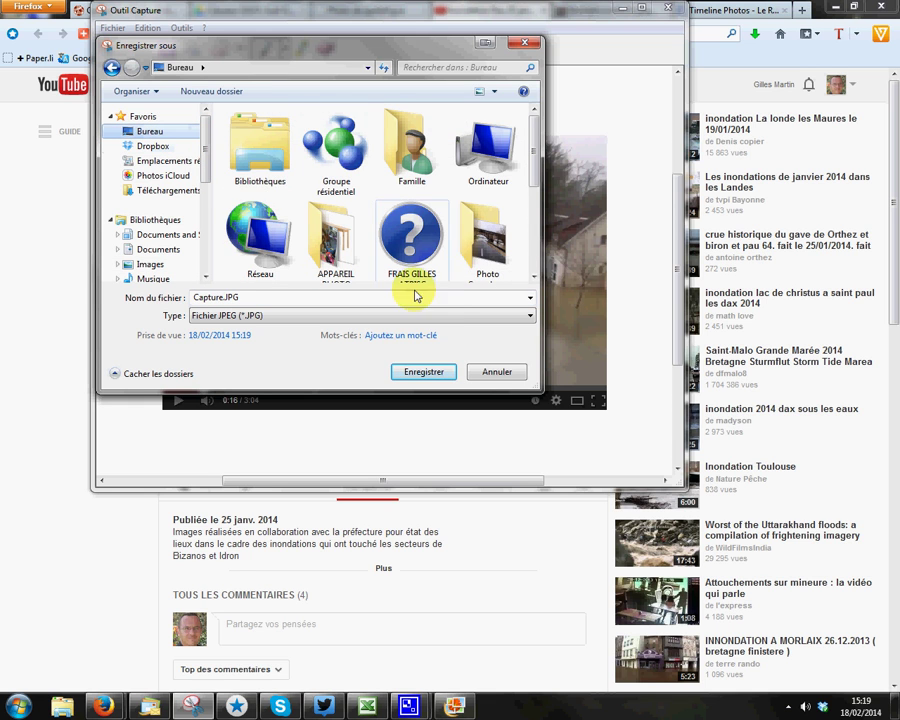
double_click(490, 243)
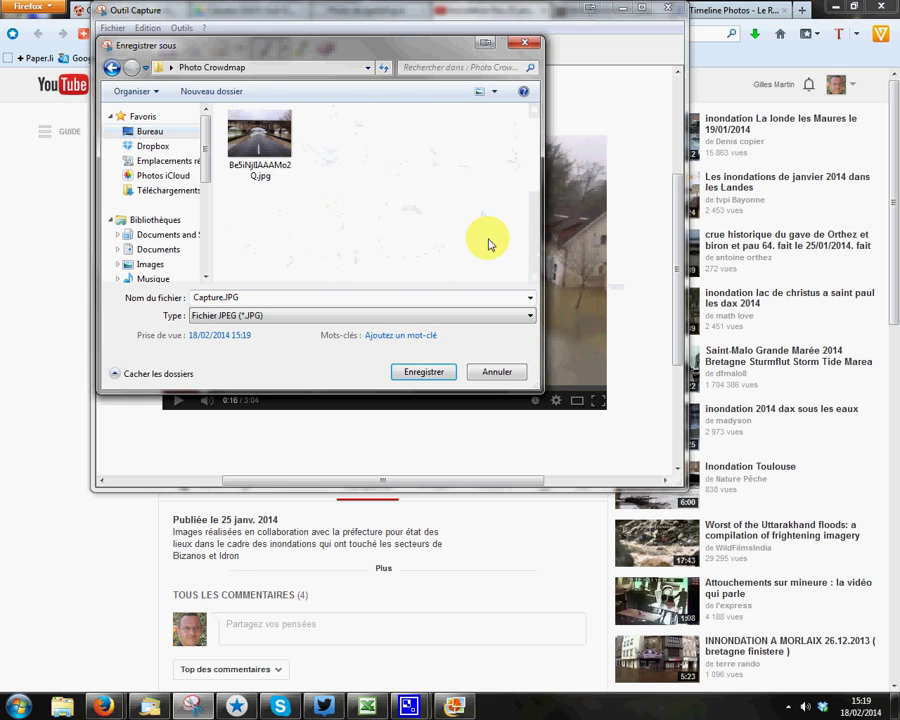
click(424, 372)
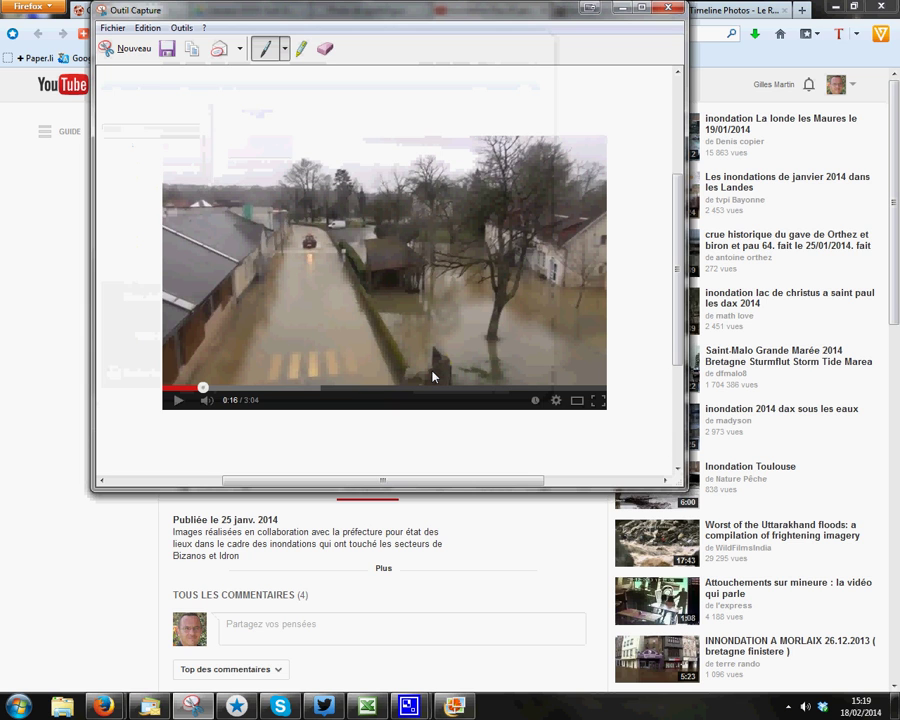
click(667, 7)
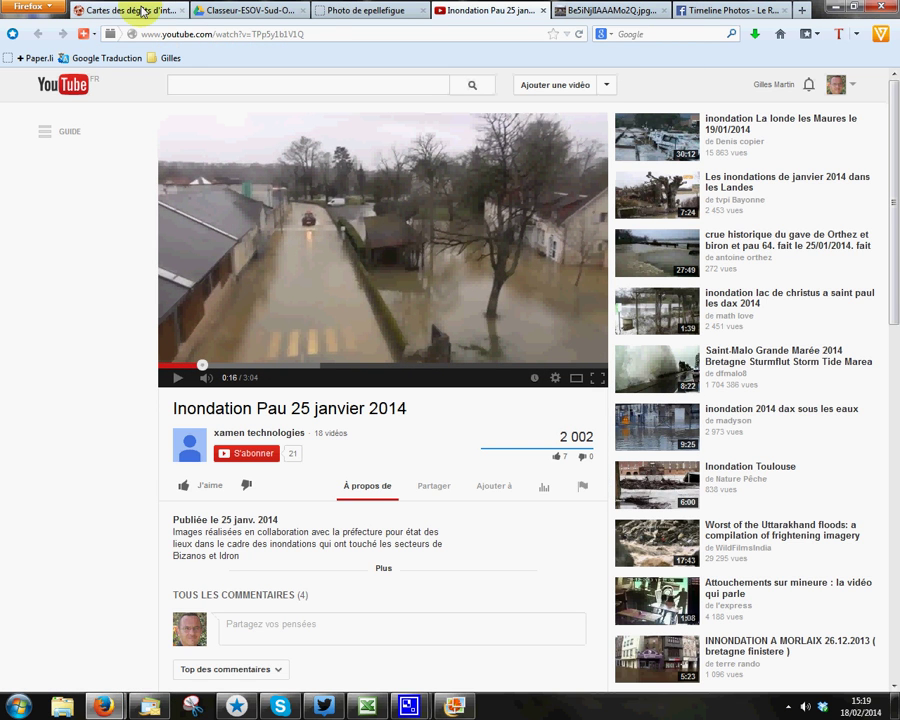
Step: Return to the Sud-Ouest Crowdmap home page and view the damage map with its timeline
click(143, 12)
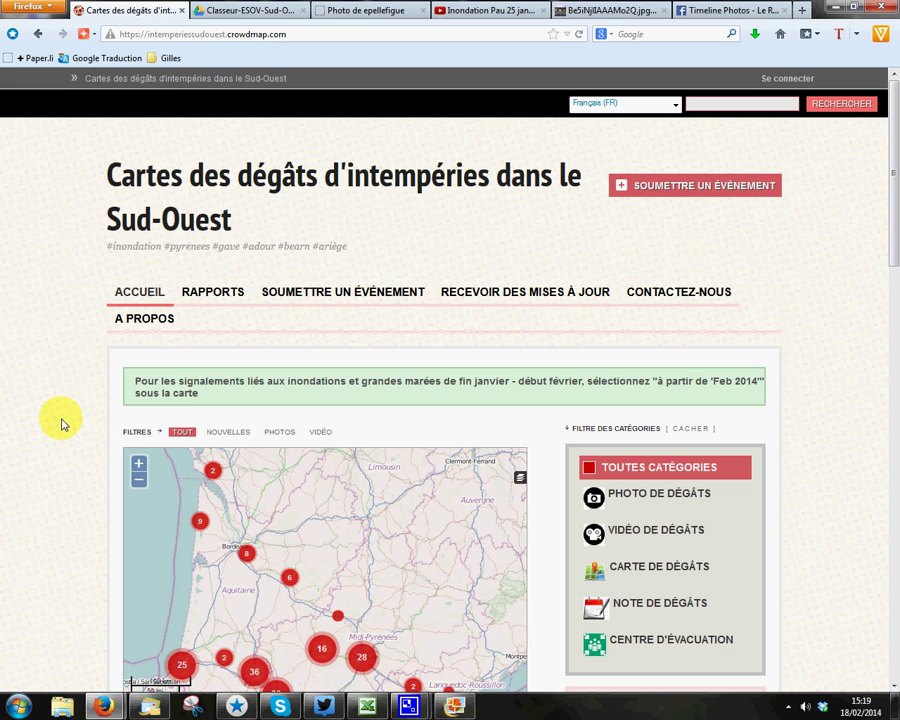
scroll(64, 422, down, 4)
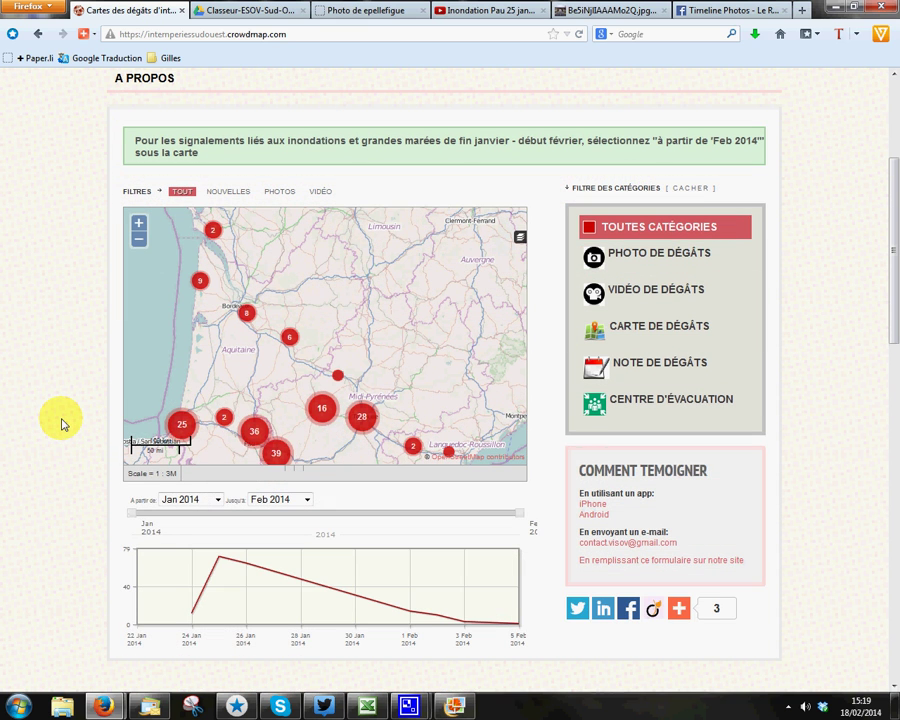